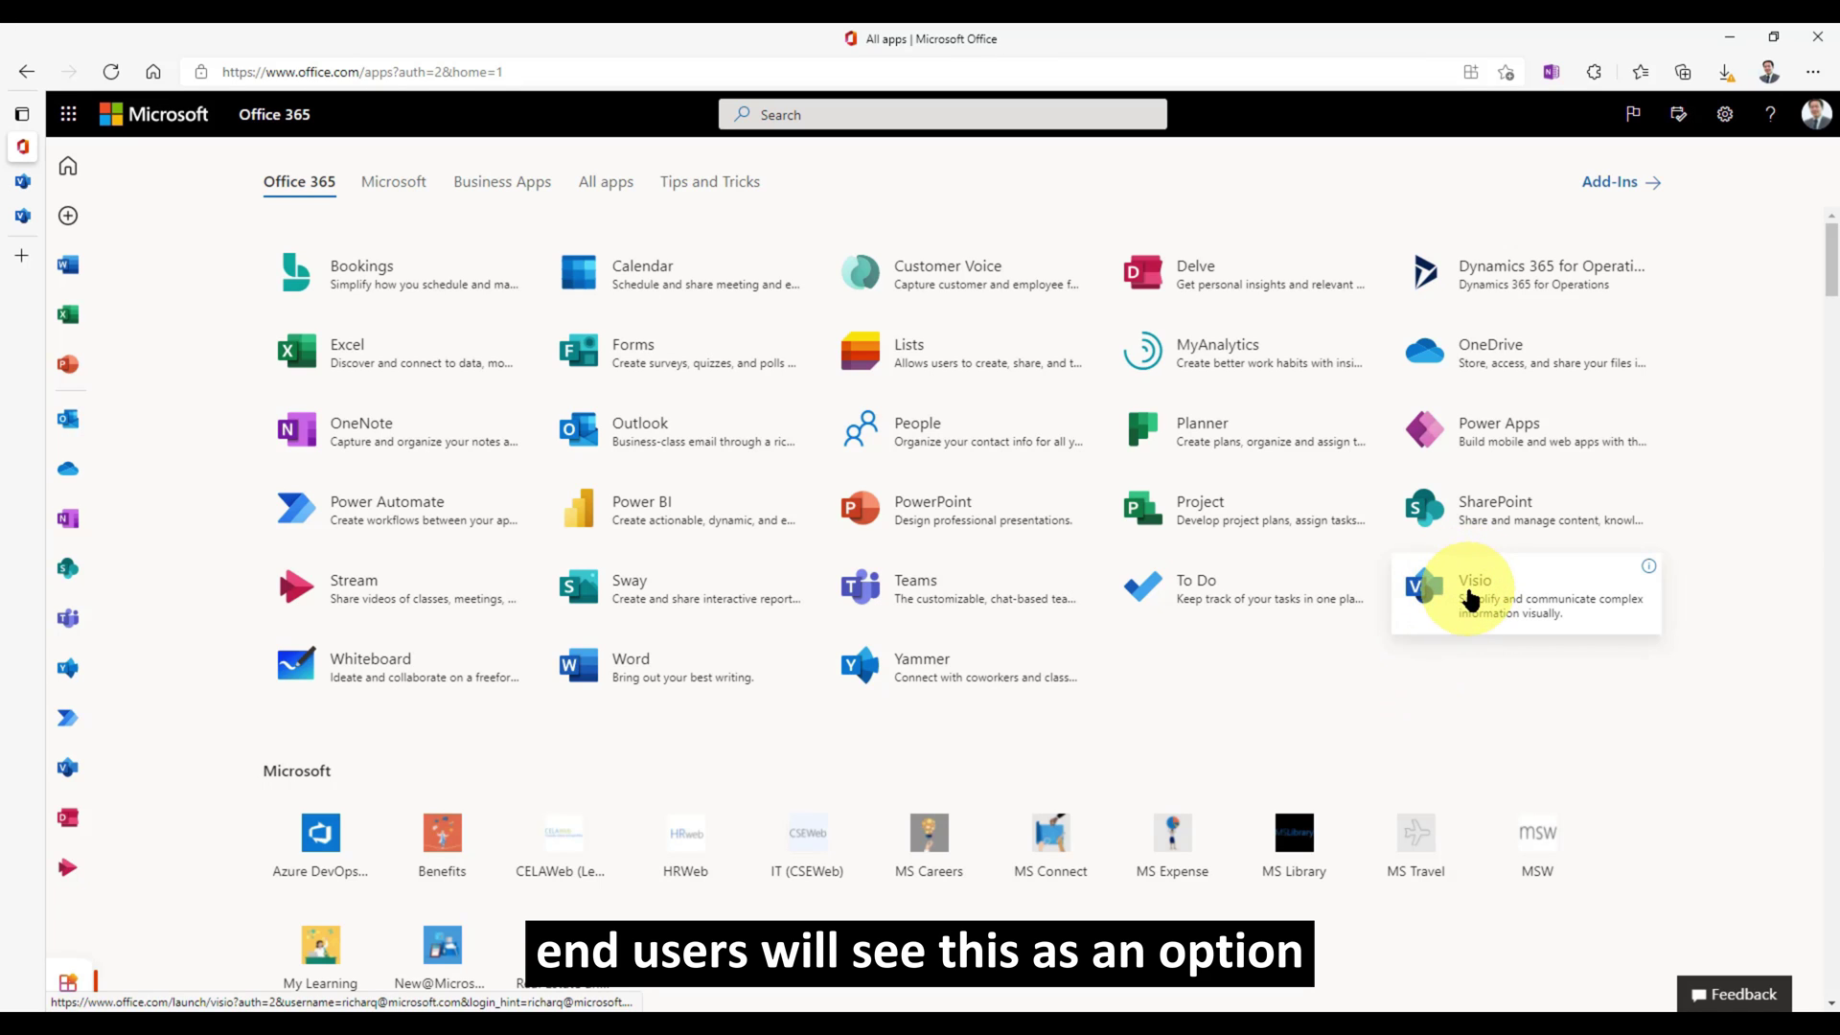
Launch Visio for the web from the All apps page.
left_click(1460, 602)
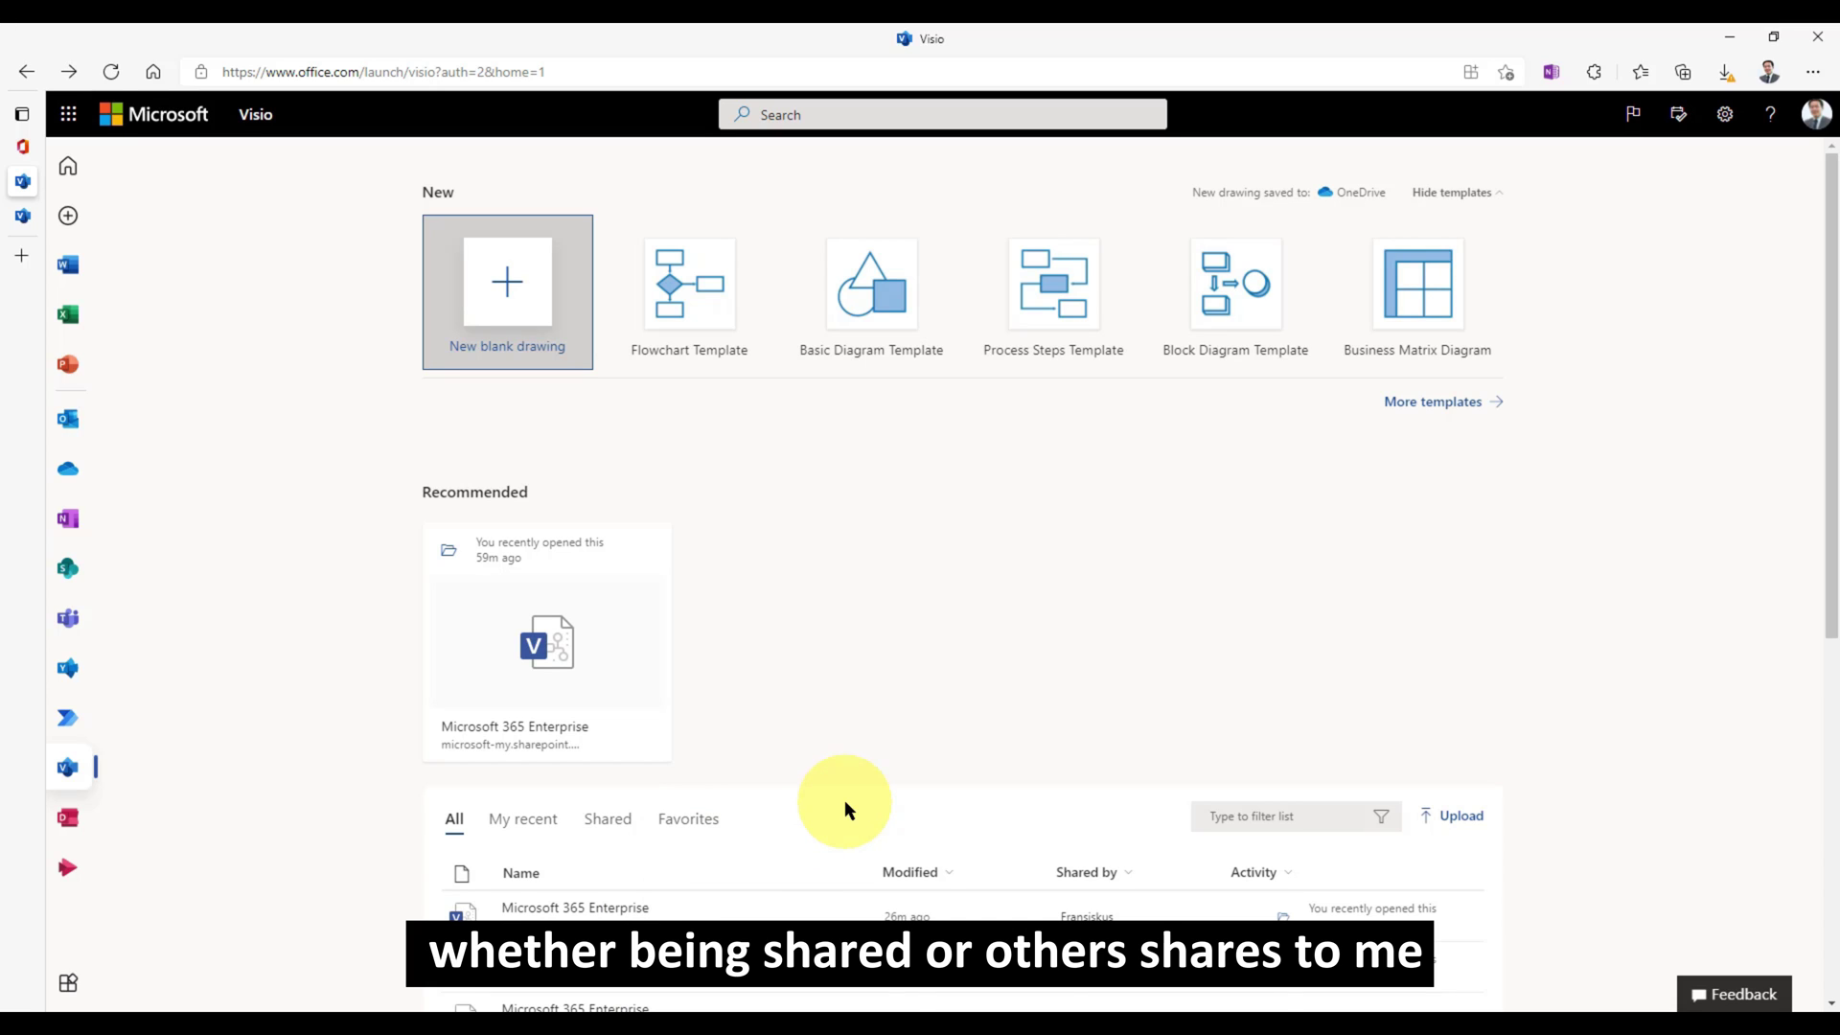
Filter the Visio start page file list to Favorites.
left_click(698, 826)
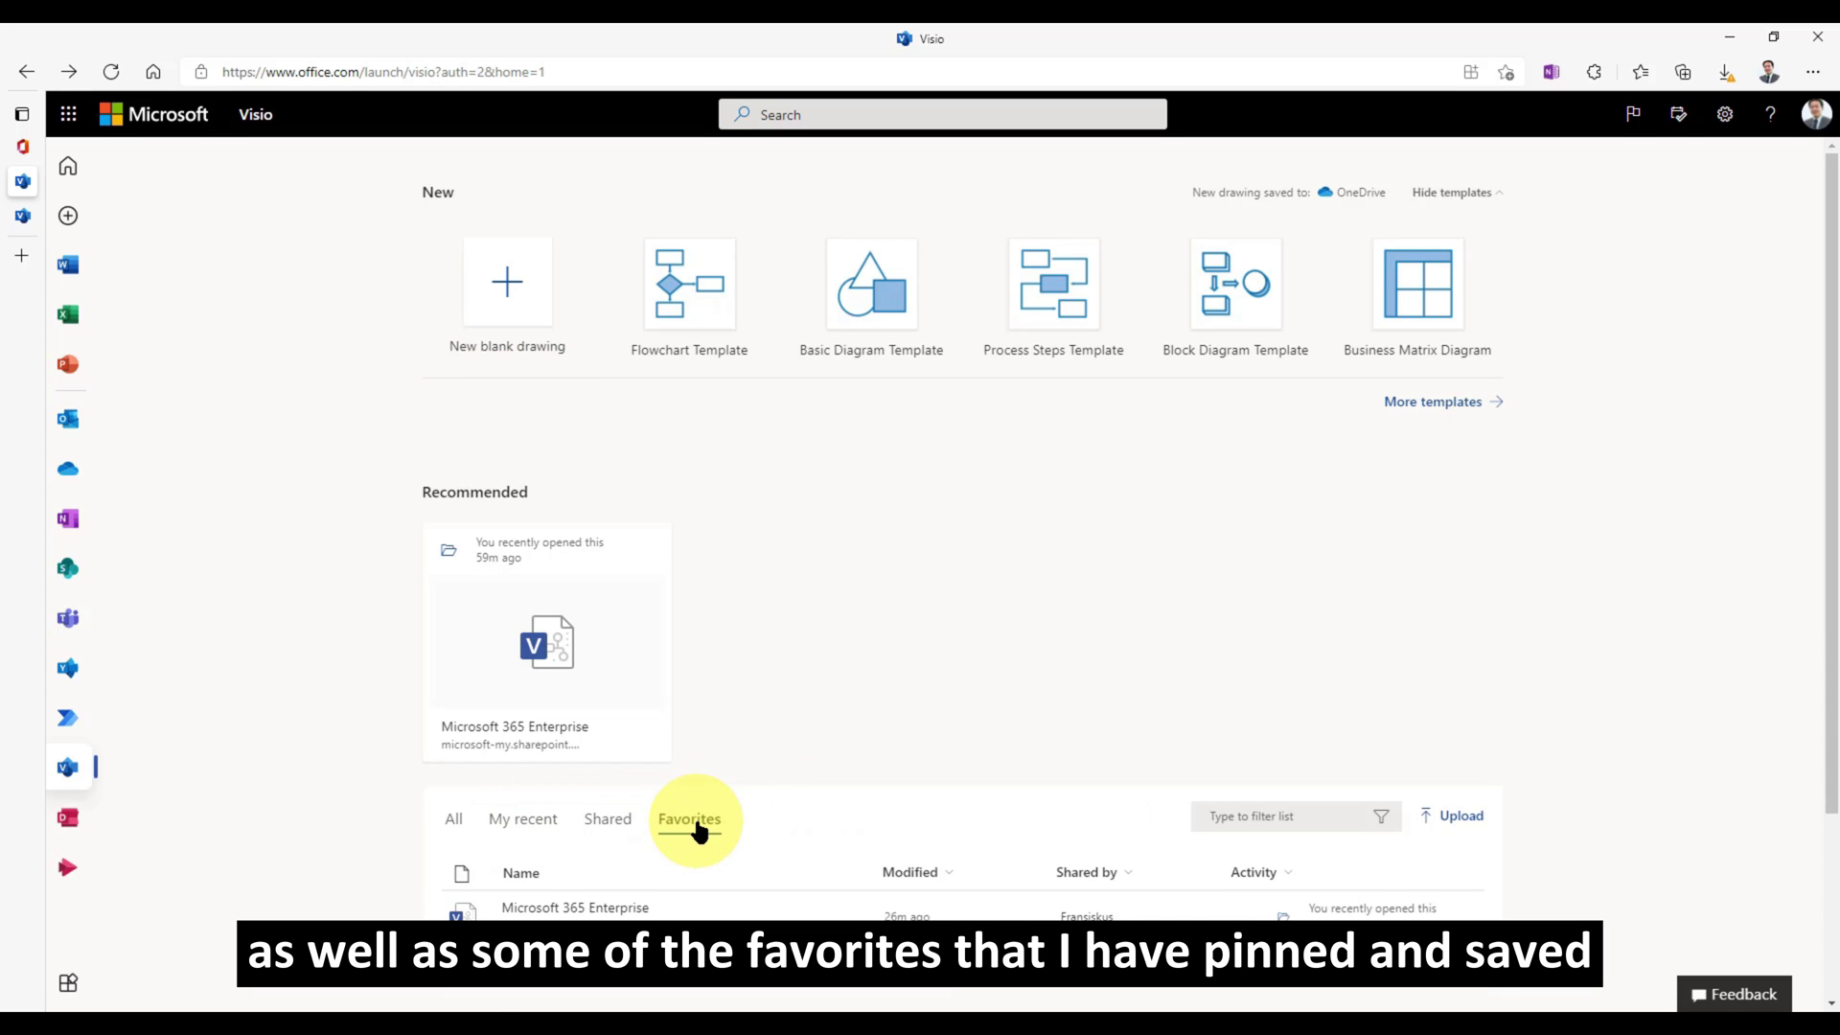
Browse the full Select a template page down to the AWS and Azure Diagrams templates.
left_click(1434, 402)
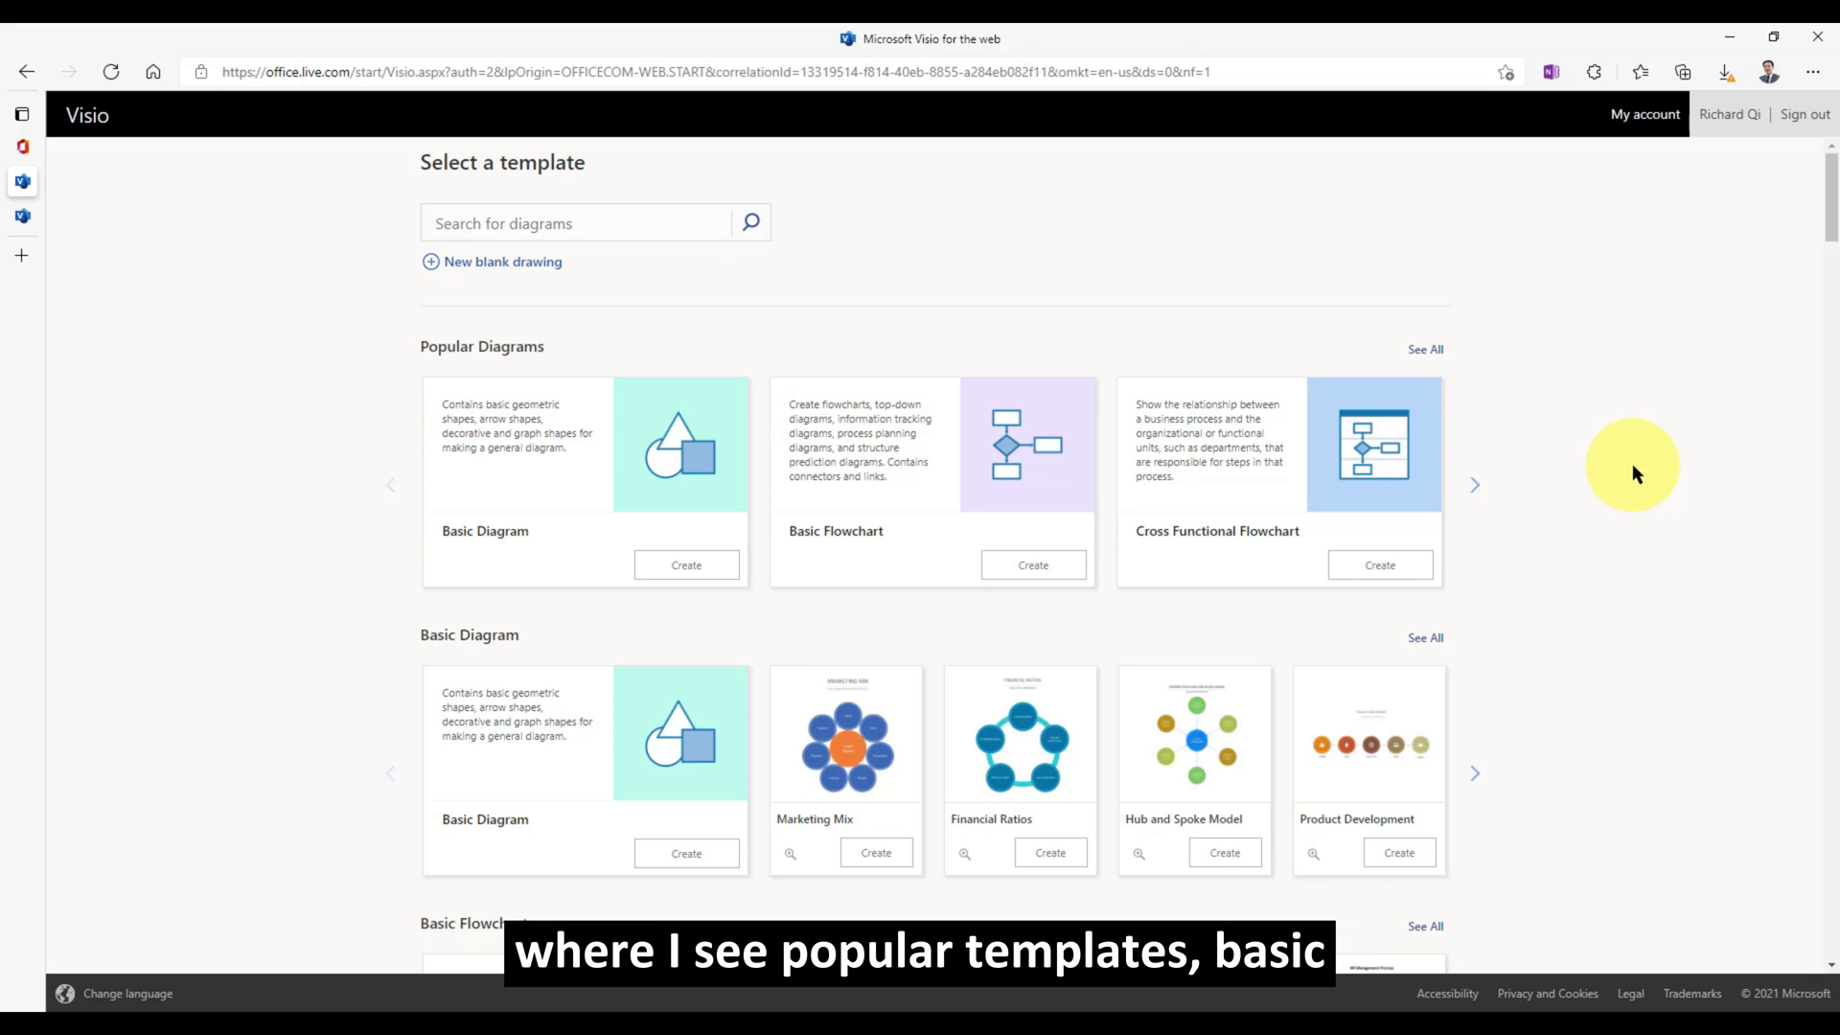
scroll(1634, 469, "down", 3)
scroll(1633, 465, "down", 5)
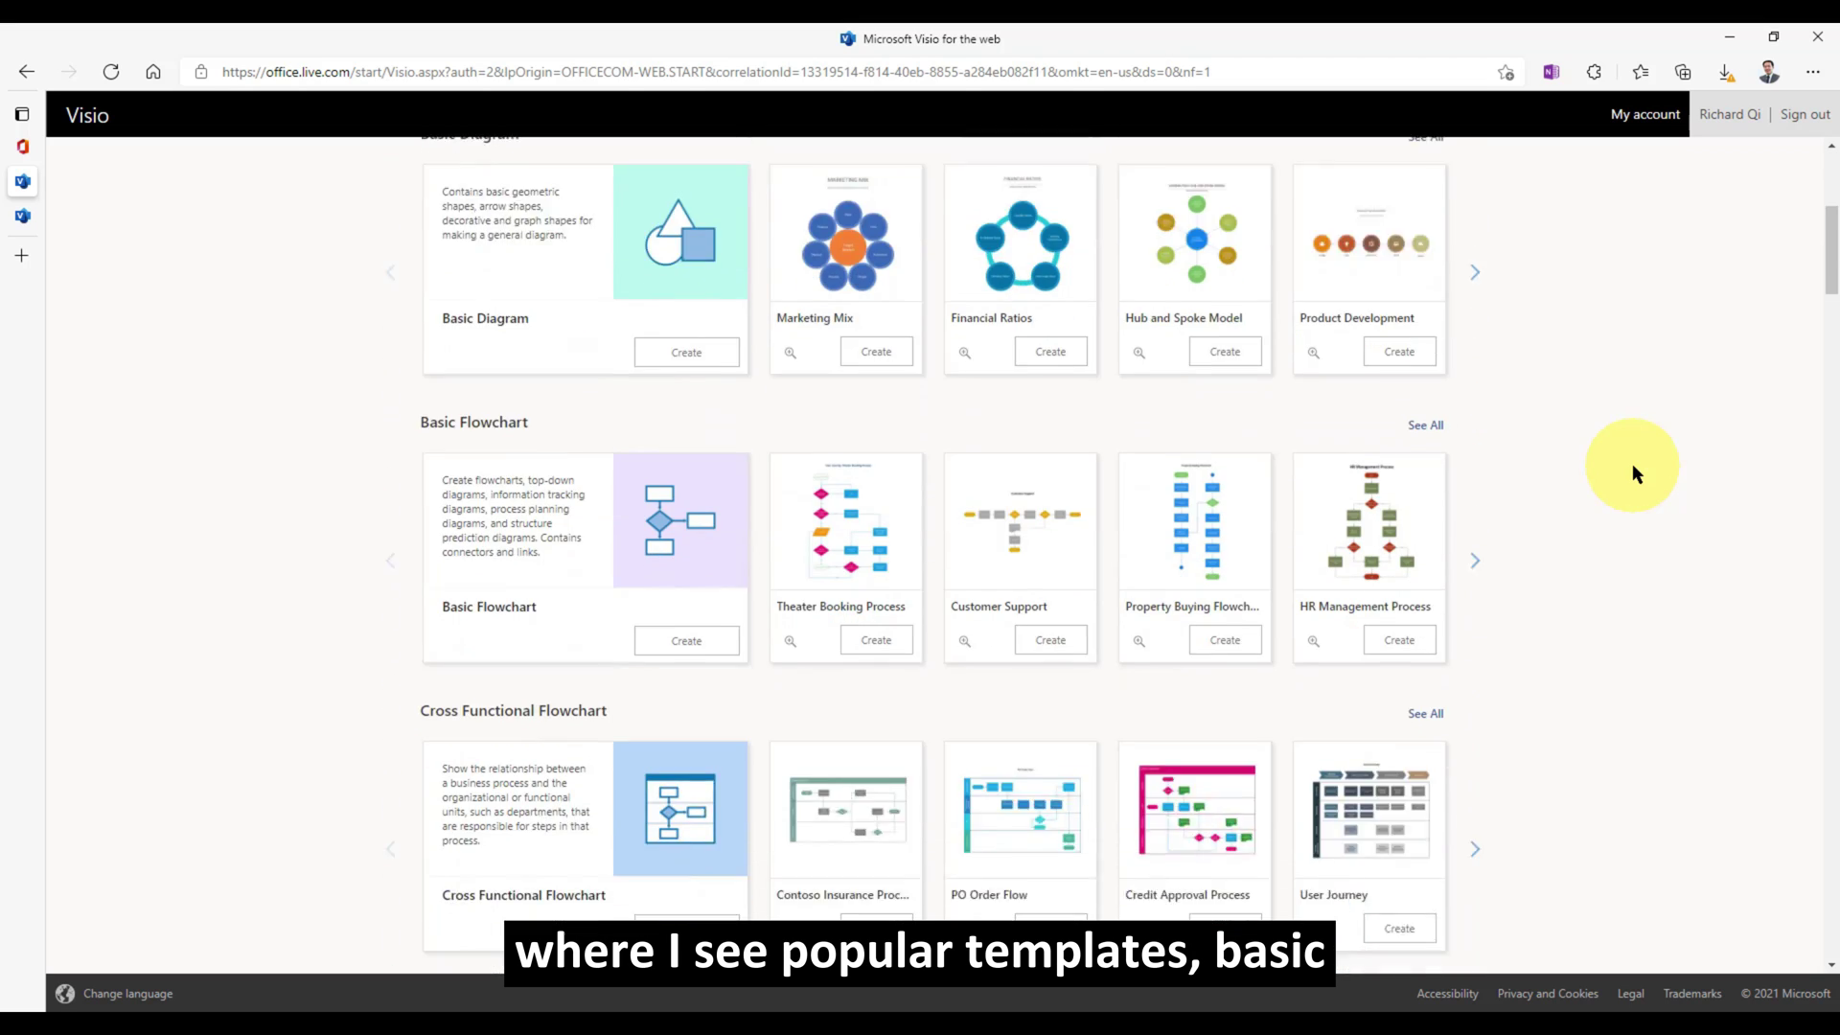
scroll(1632, 467, "down", 9)
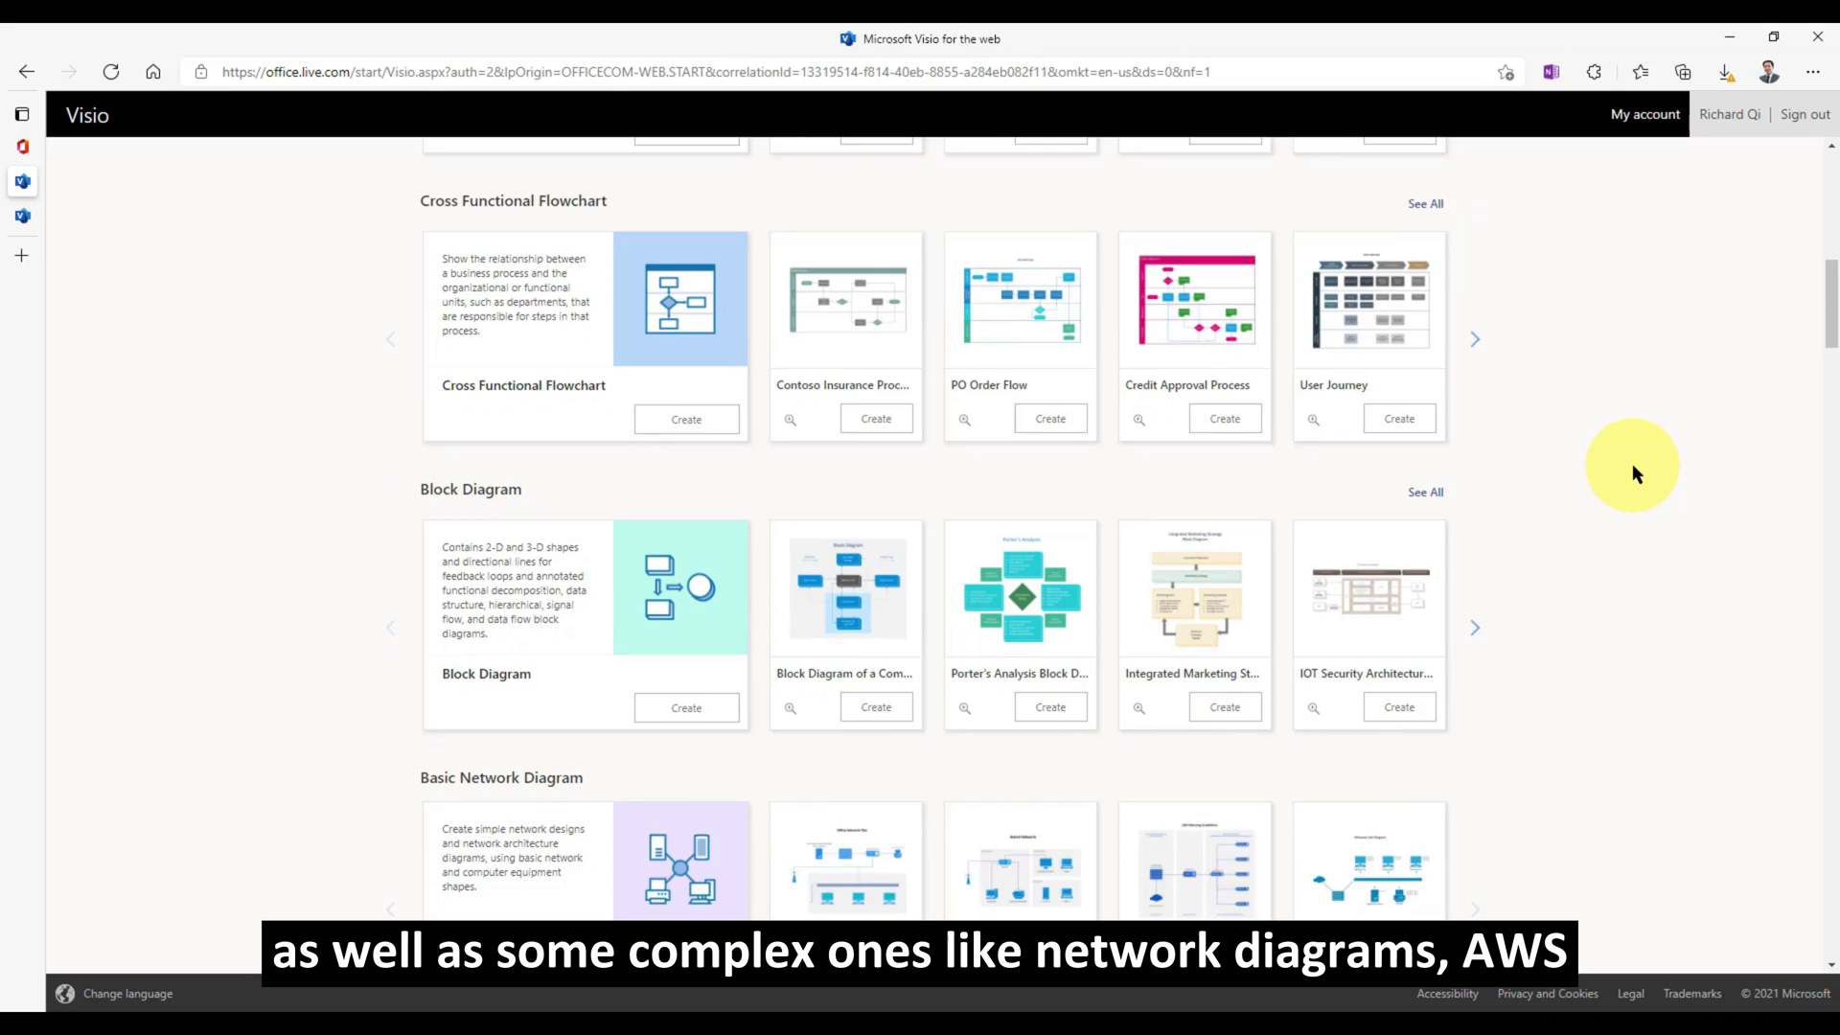
scroll(1633, 470, "down", 6)
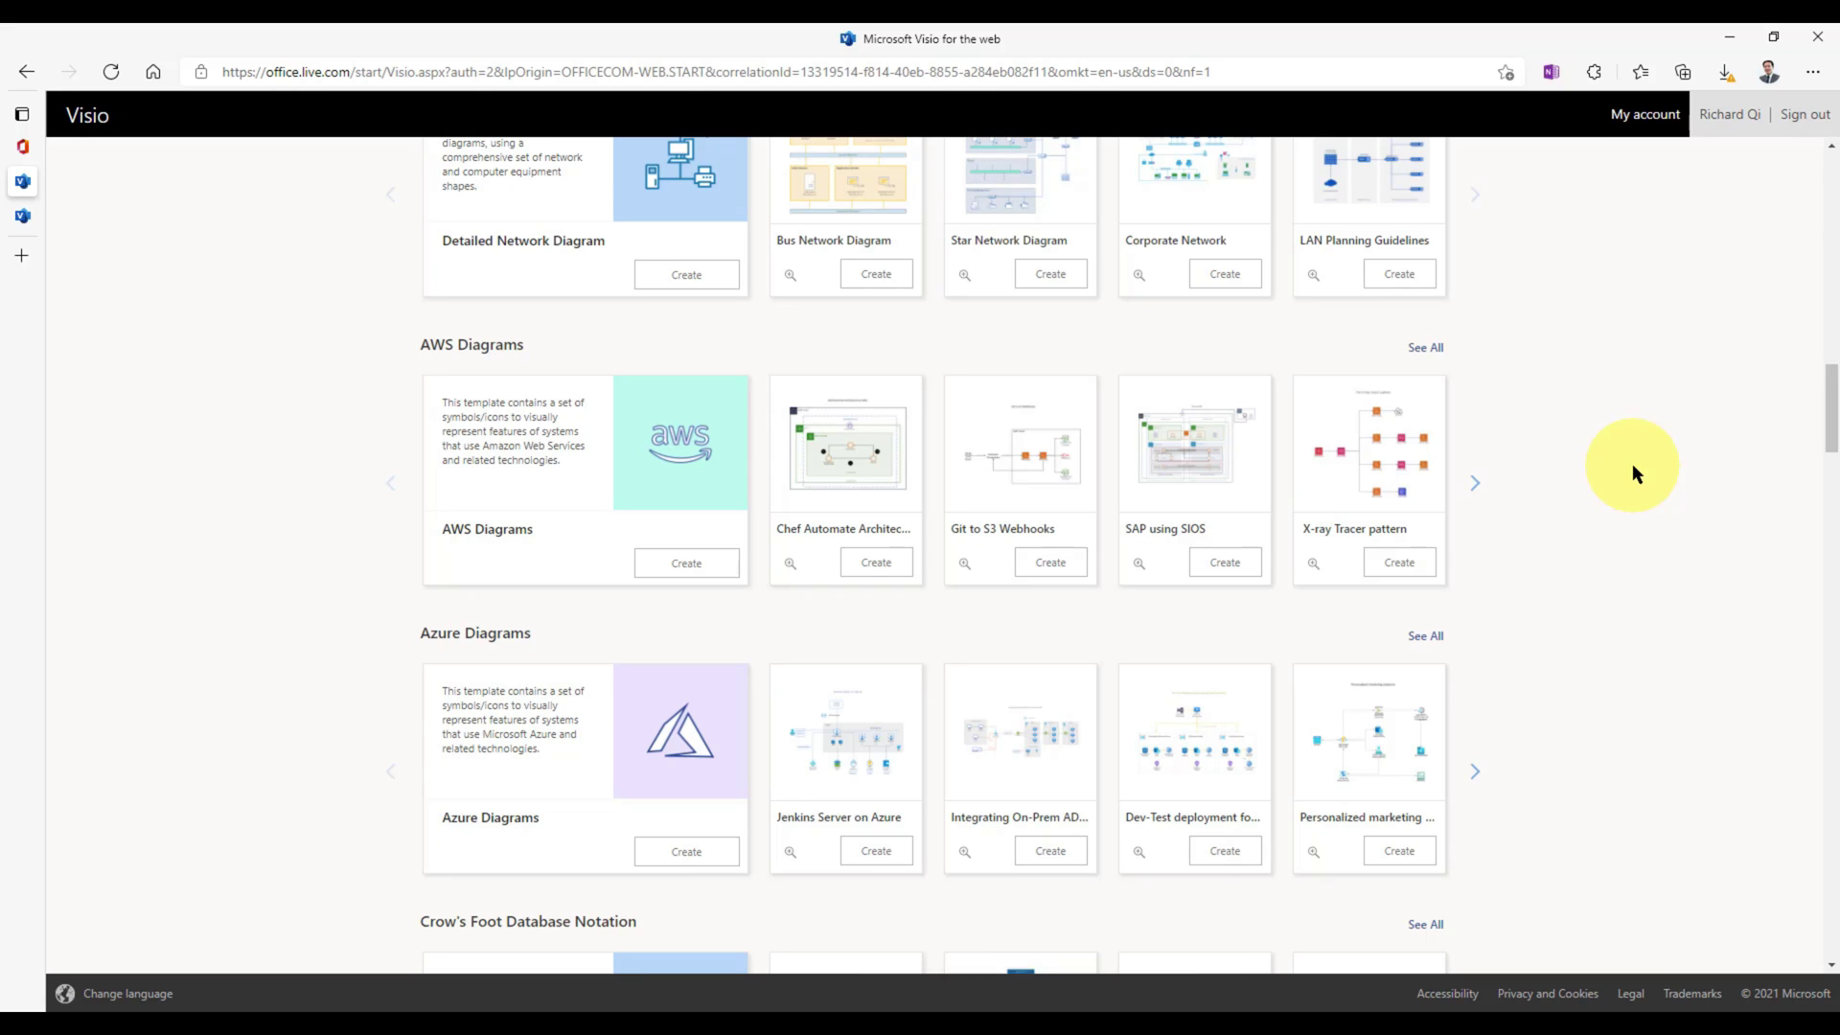
Create a drawing from the Integrating On-Prem AD domains with Azure AD template, open the shape library, and browse the Insert, Design, Review and View tabs.
left_click(1050, 856)
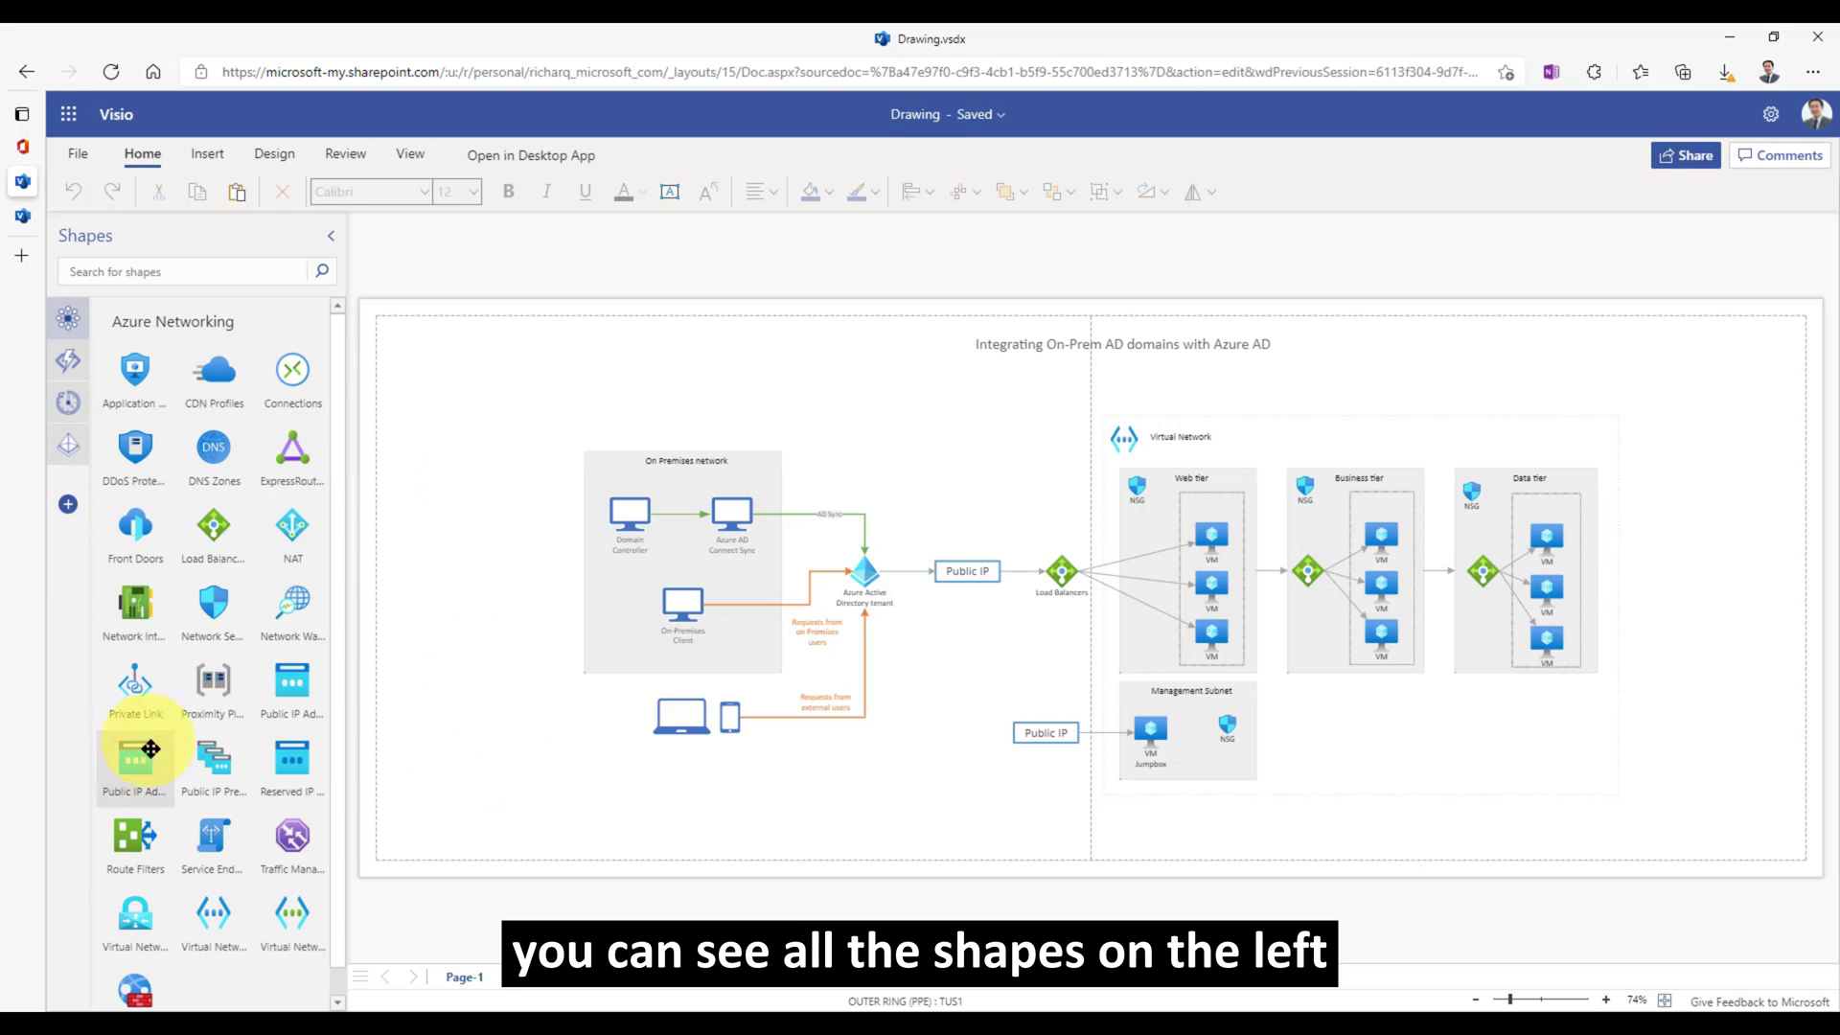
left_click(68, 503)
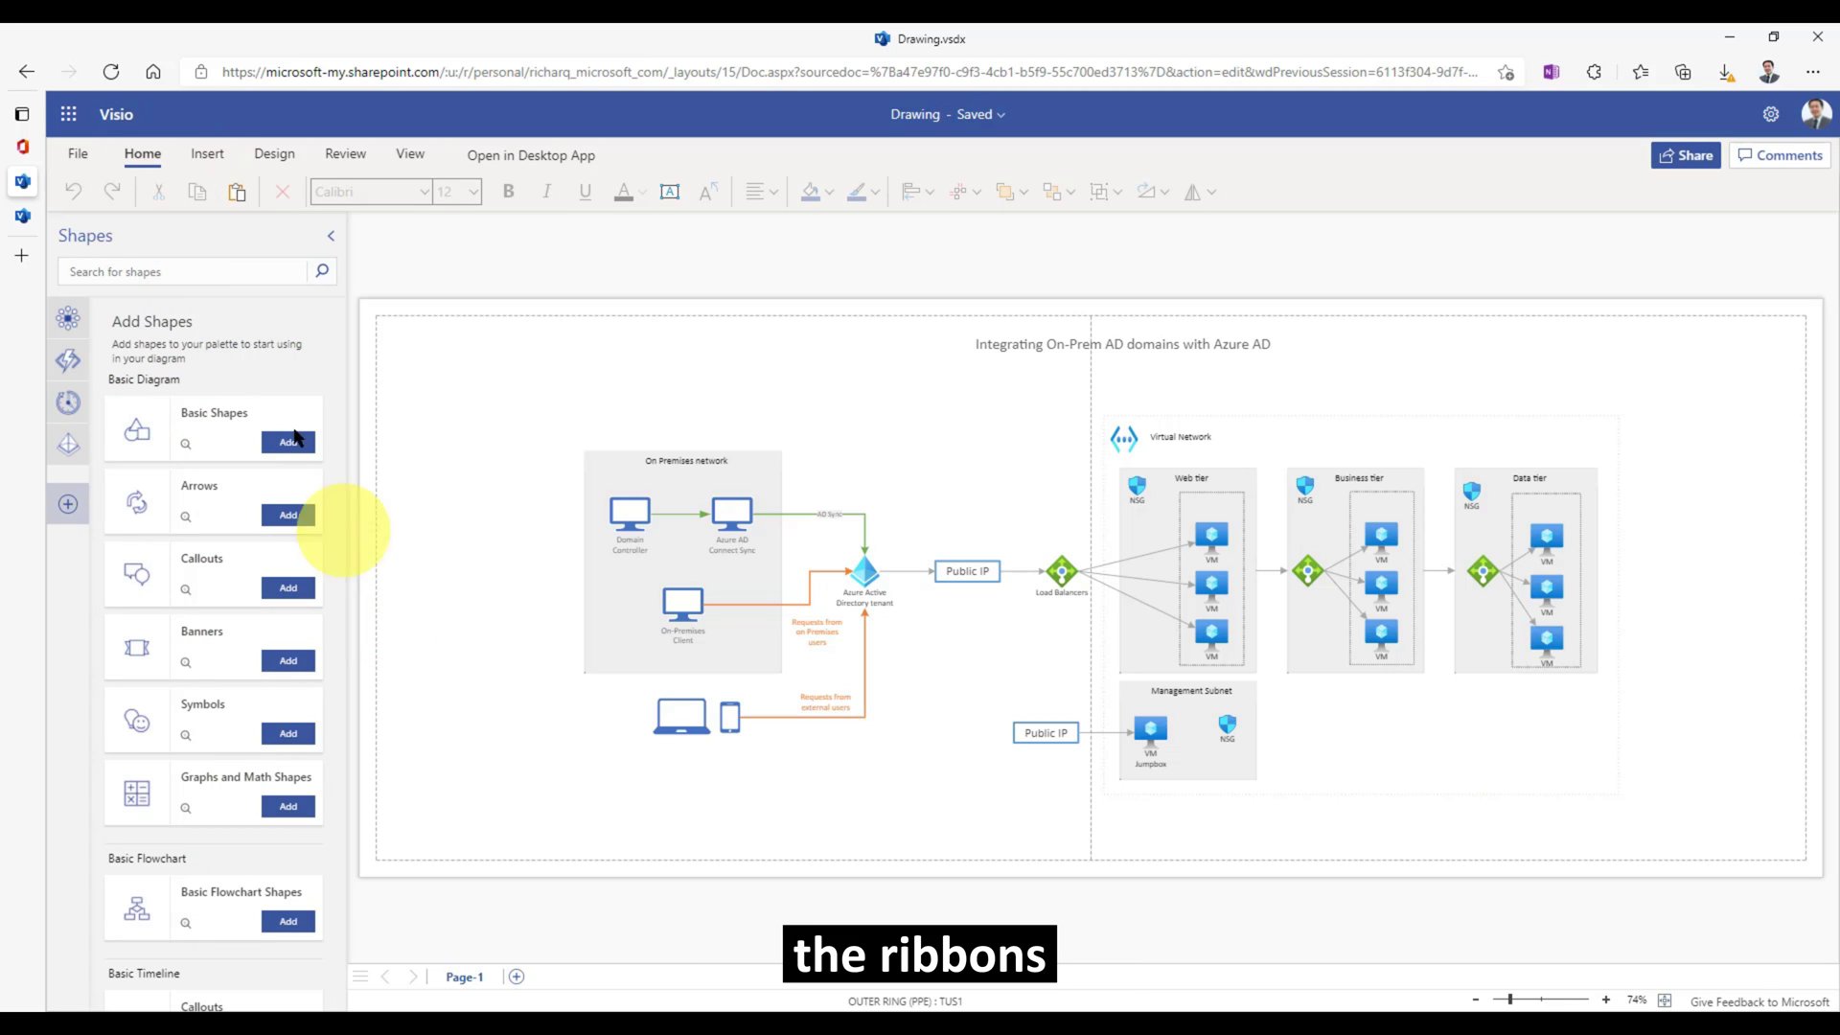
left_click(210, 163)
left_click(267, 158)
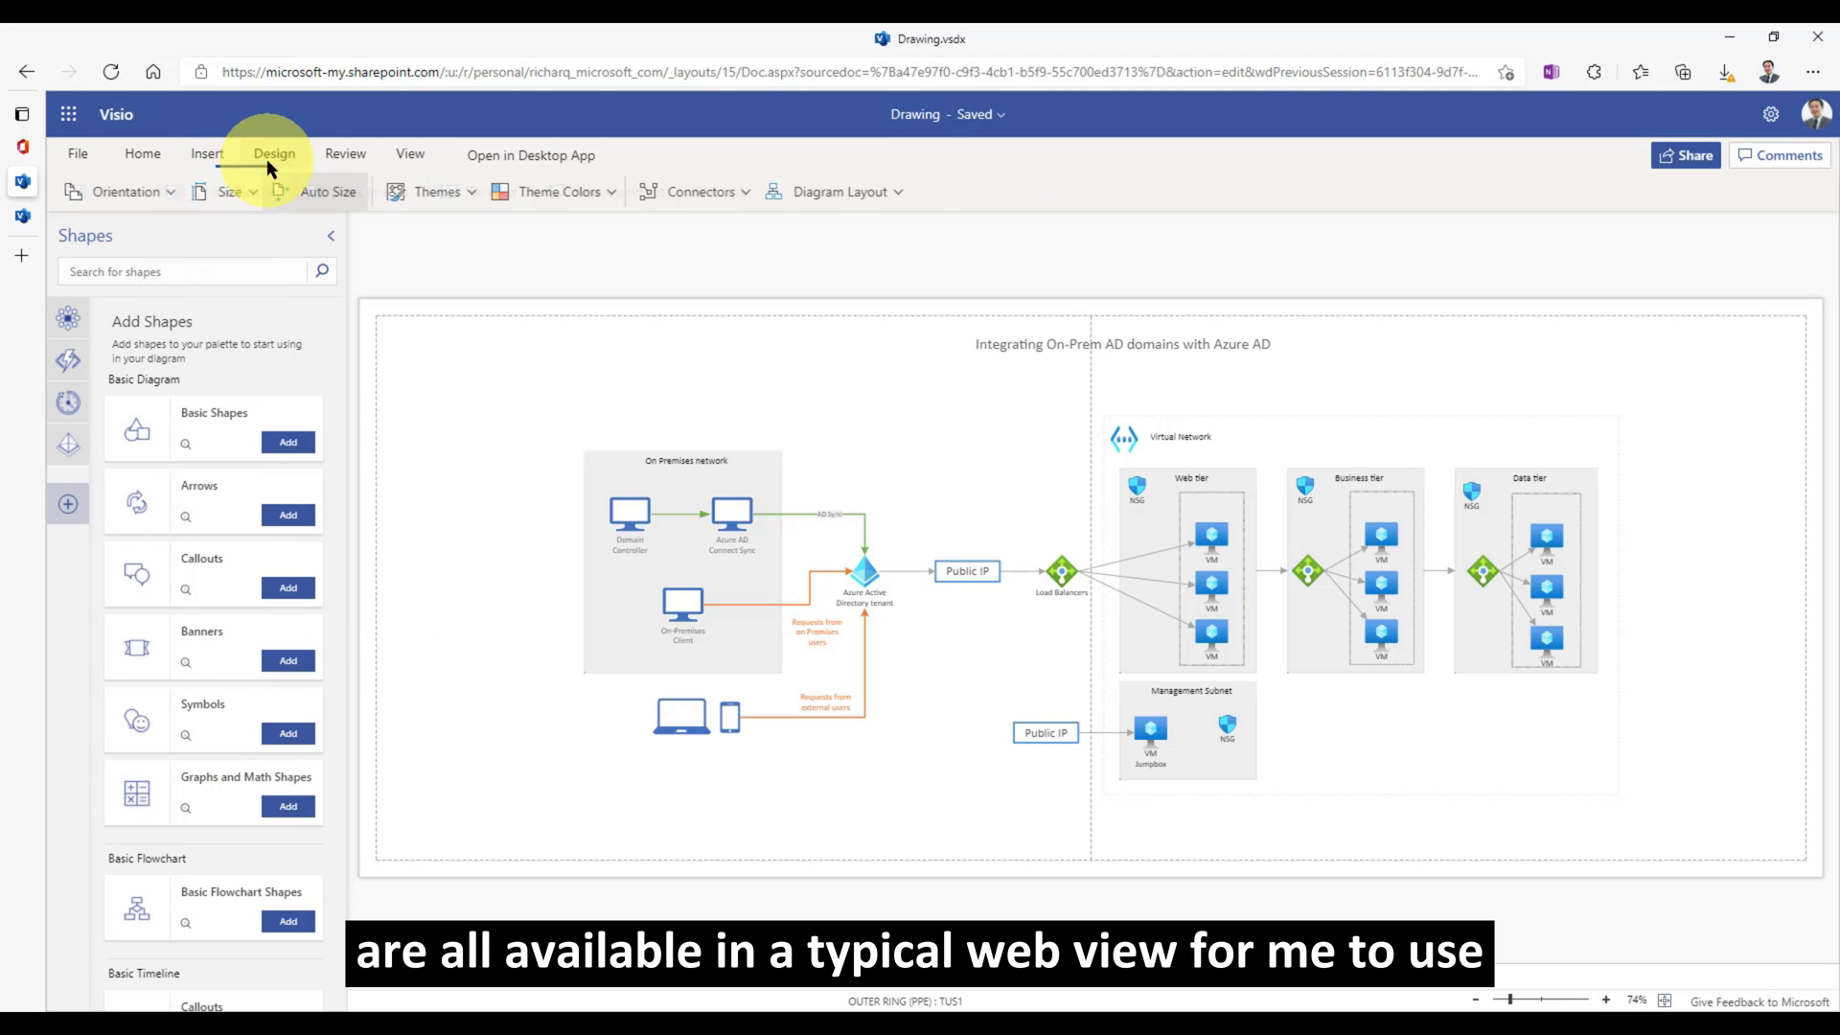
left_click(347, 159)
left_click(410, 155)
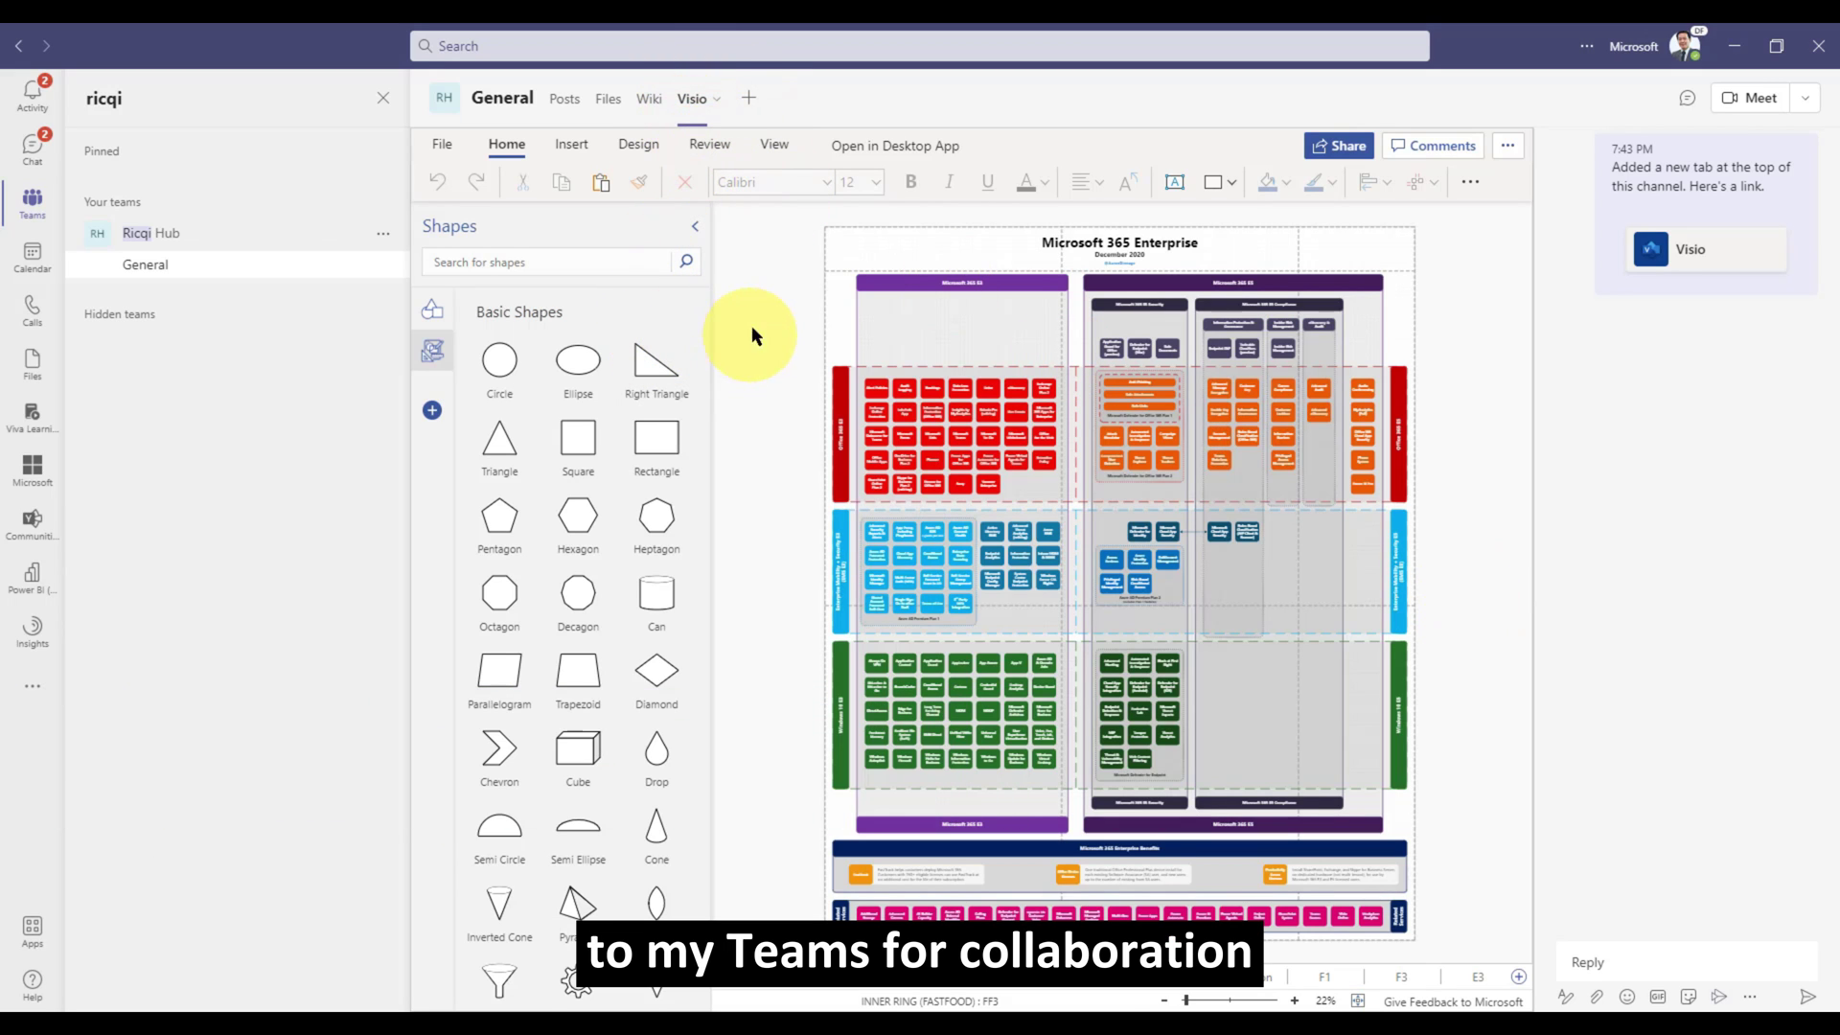
Select the blue Enterprise Mobility + Security band in the Teams Visio diagram.
left_click(1323, 566)
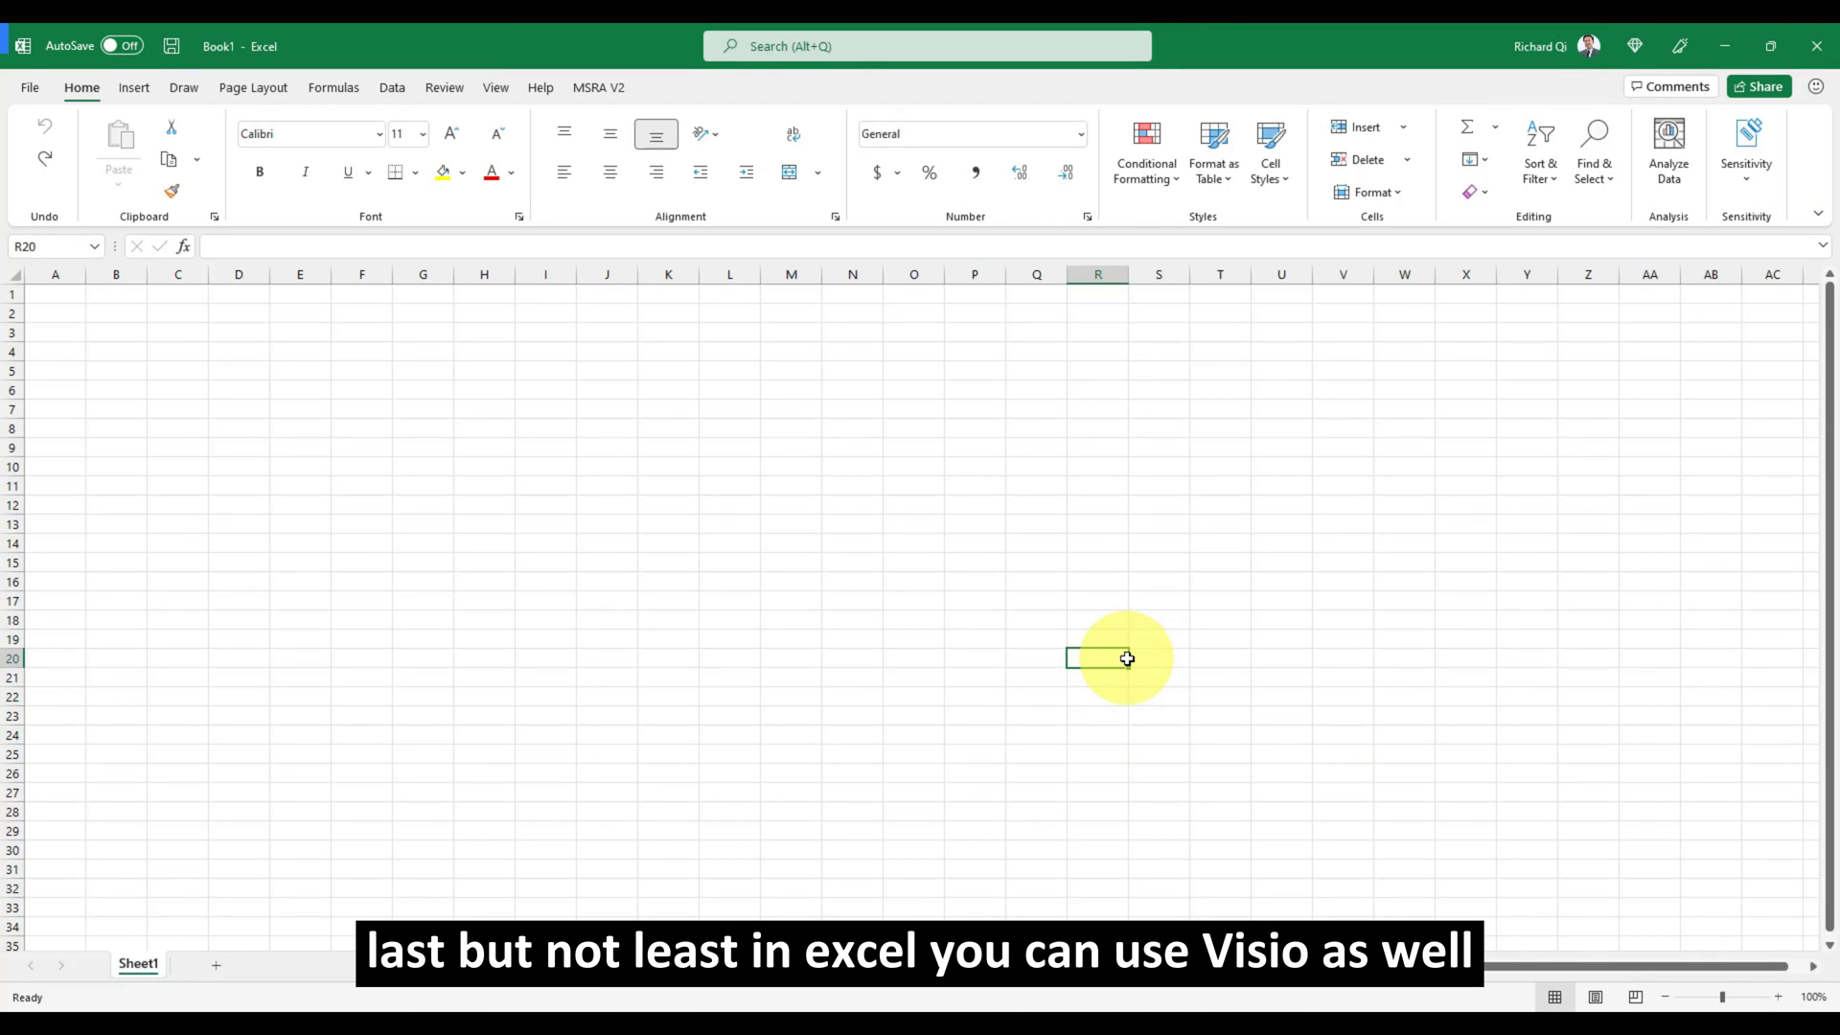
Insert the Visio Data Visualizer add-in into the blank Book1 sheet.
left_click(134, 90)
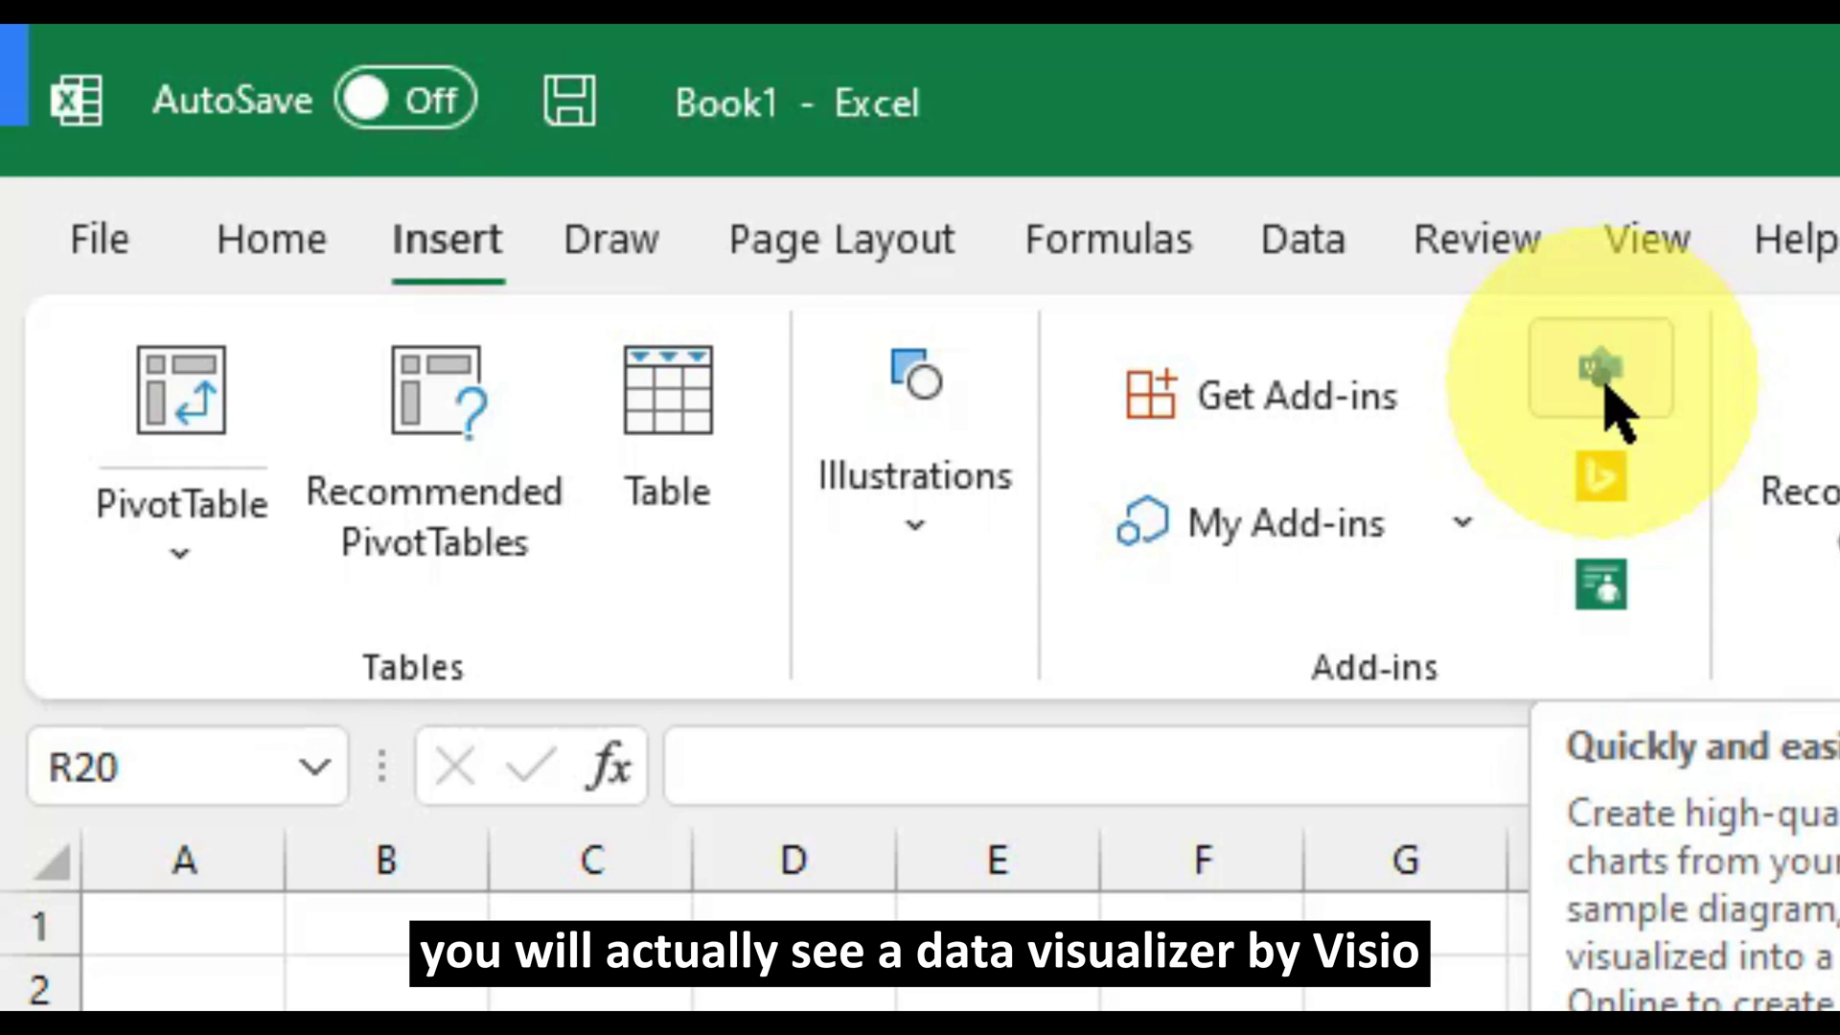
left_click(1605, 388)
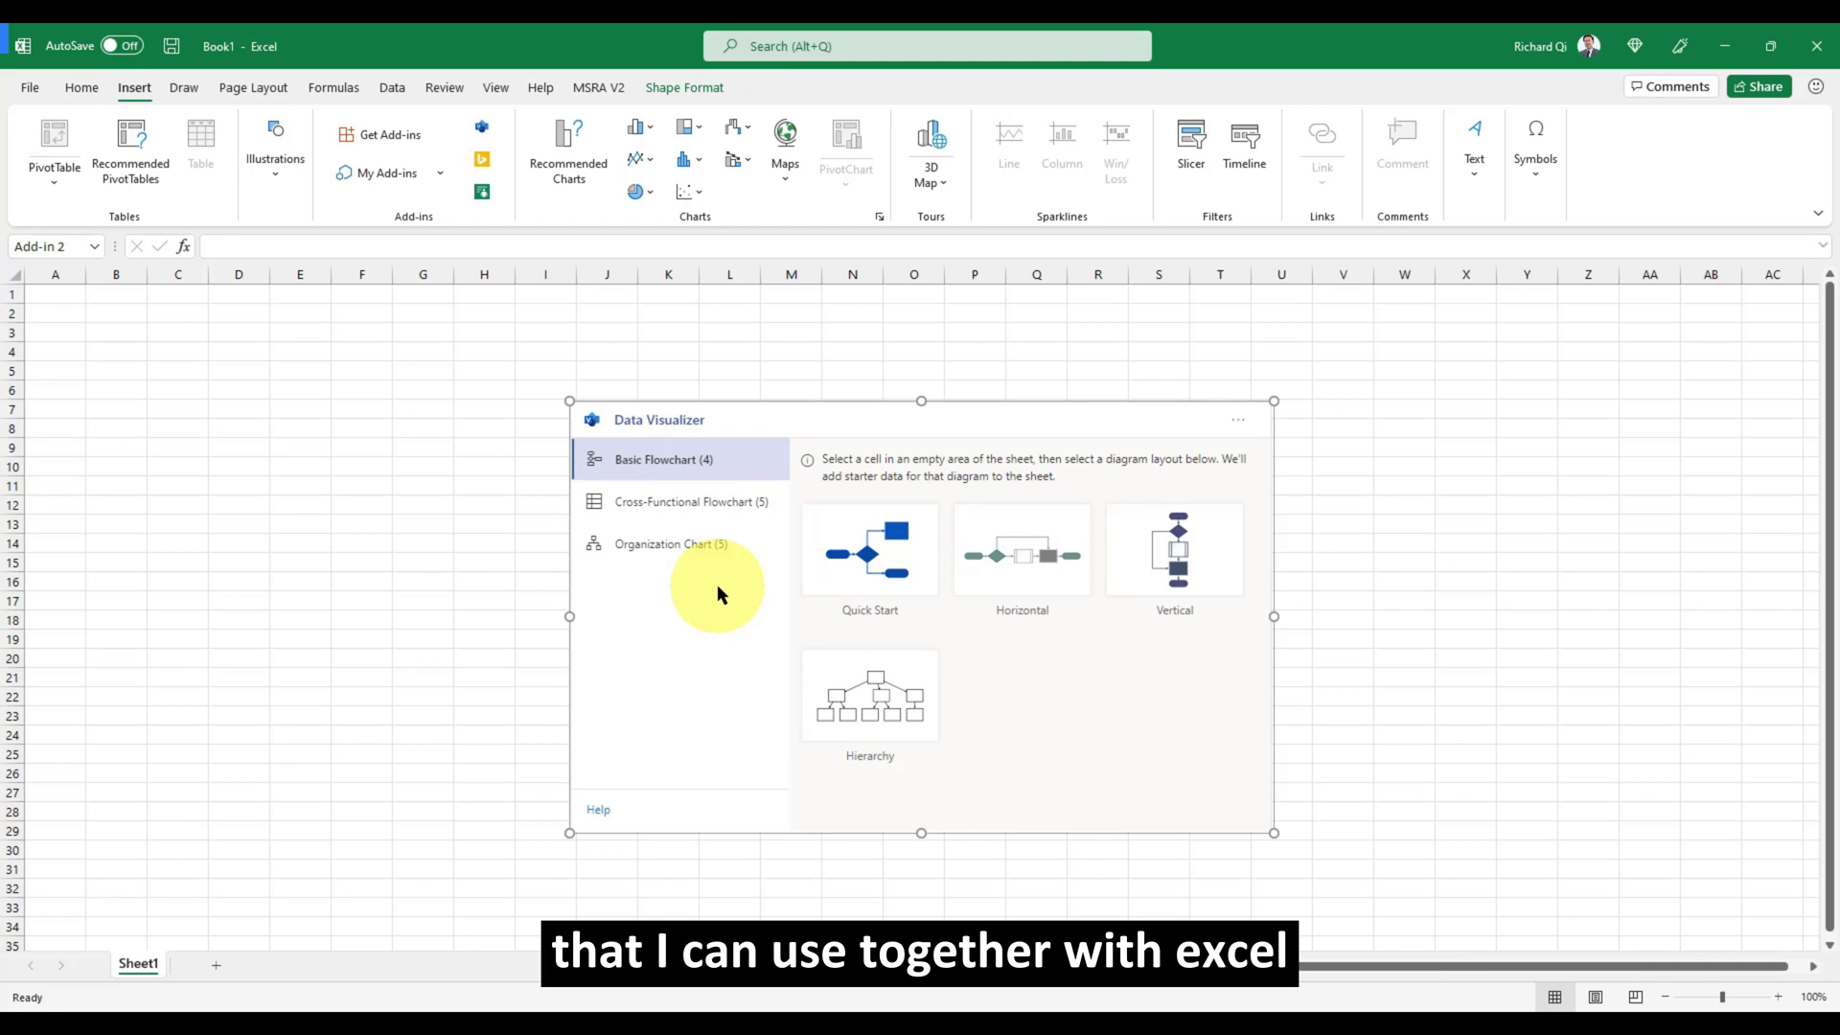
Create a Vertical Organization Chart with its starter employee table on Sheet1.
left_click(668, 562)
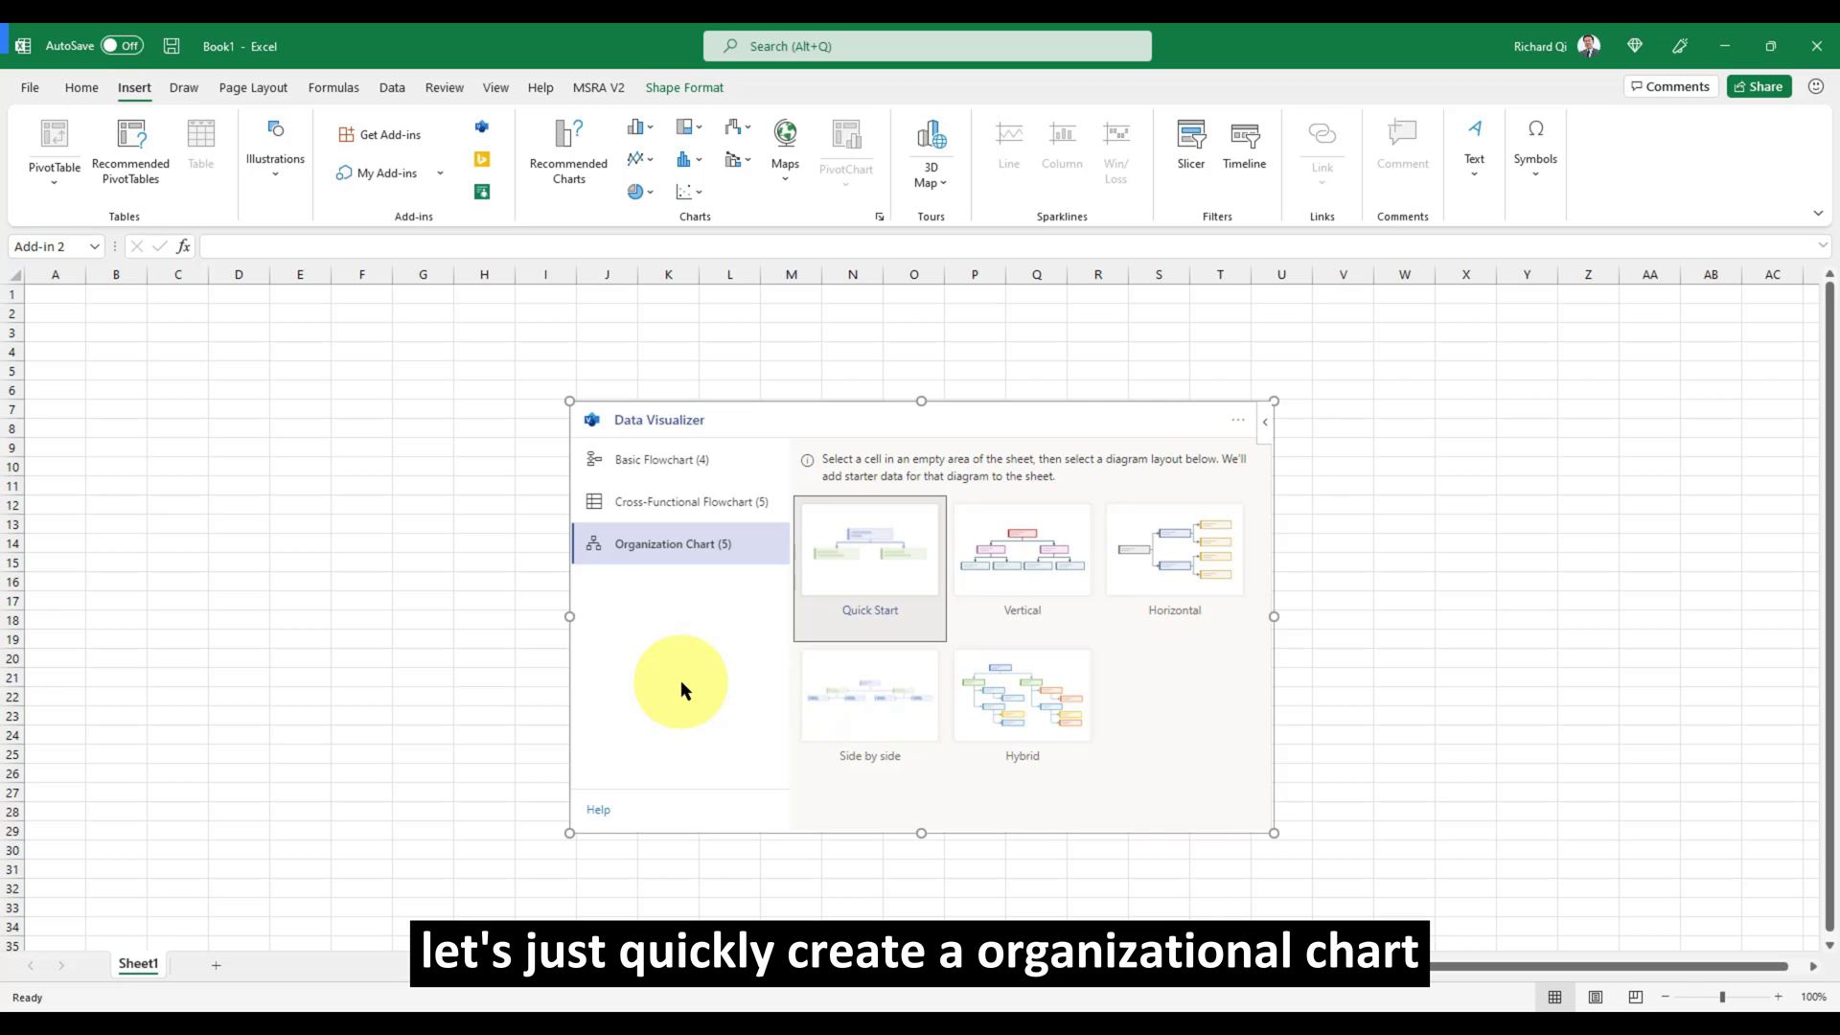
left_click(1060, 554)
left_click(1558, 827)
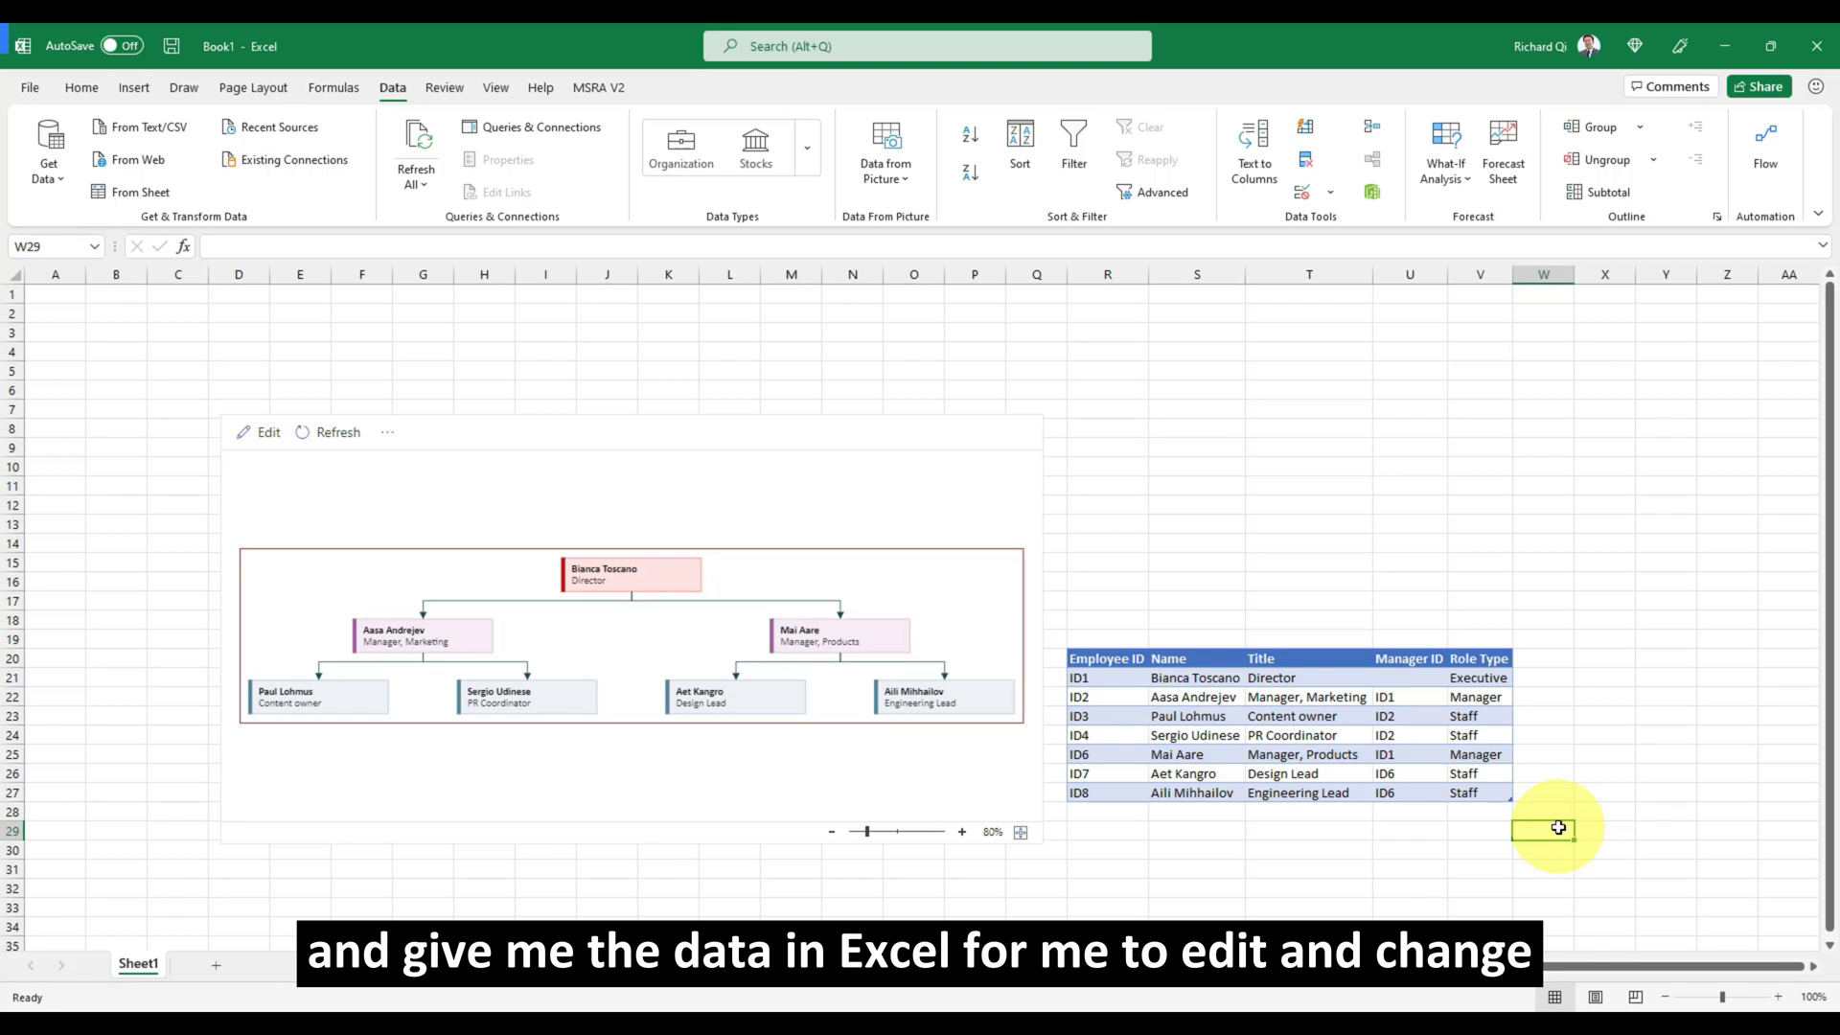
Change employee ID8's Role Type to Manager.
left_click(1489, 787)
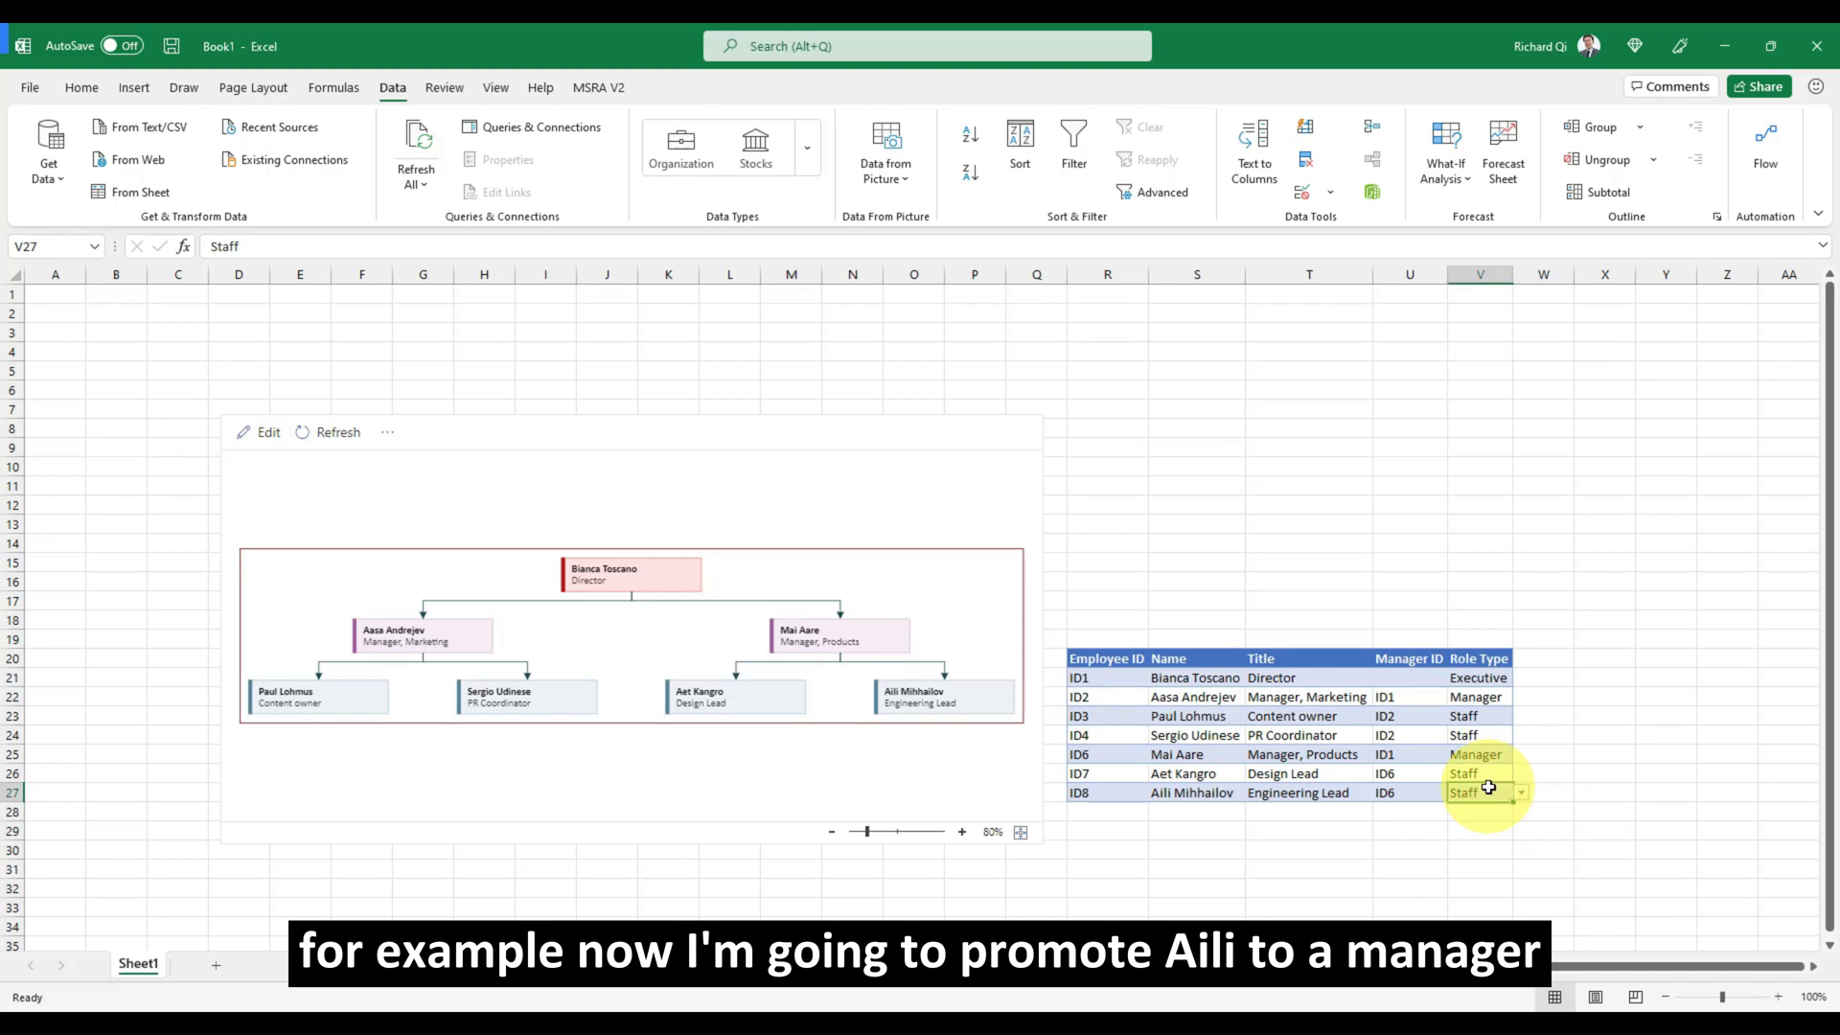
left_click(1520, 792)
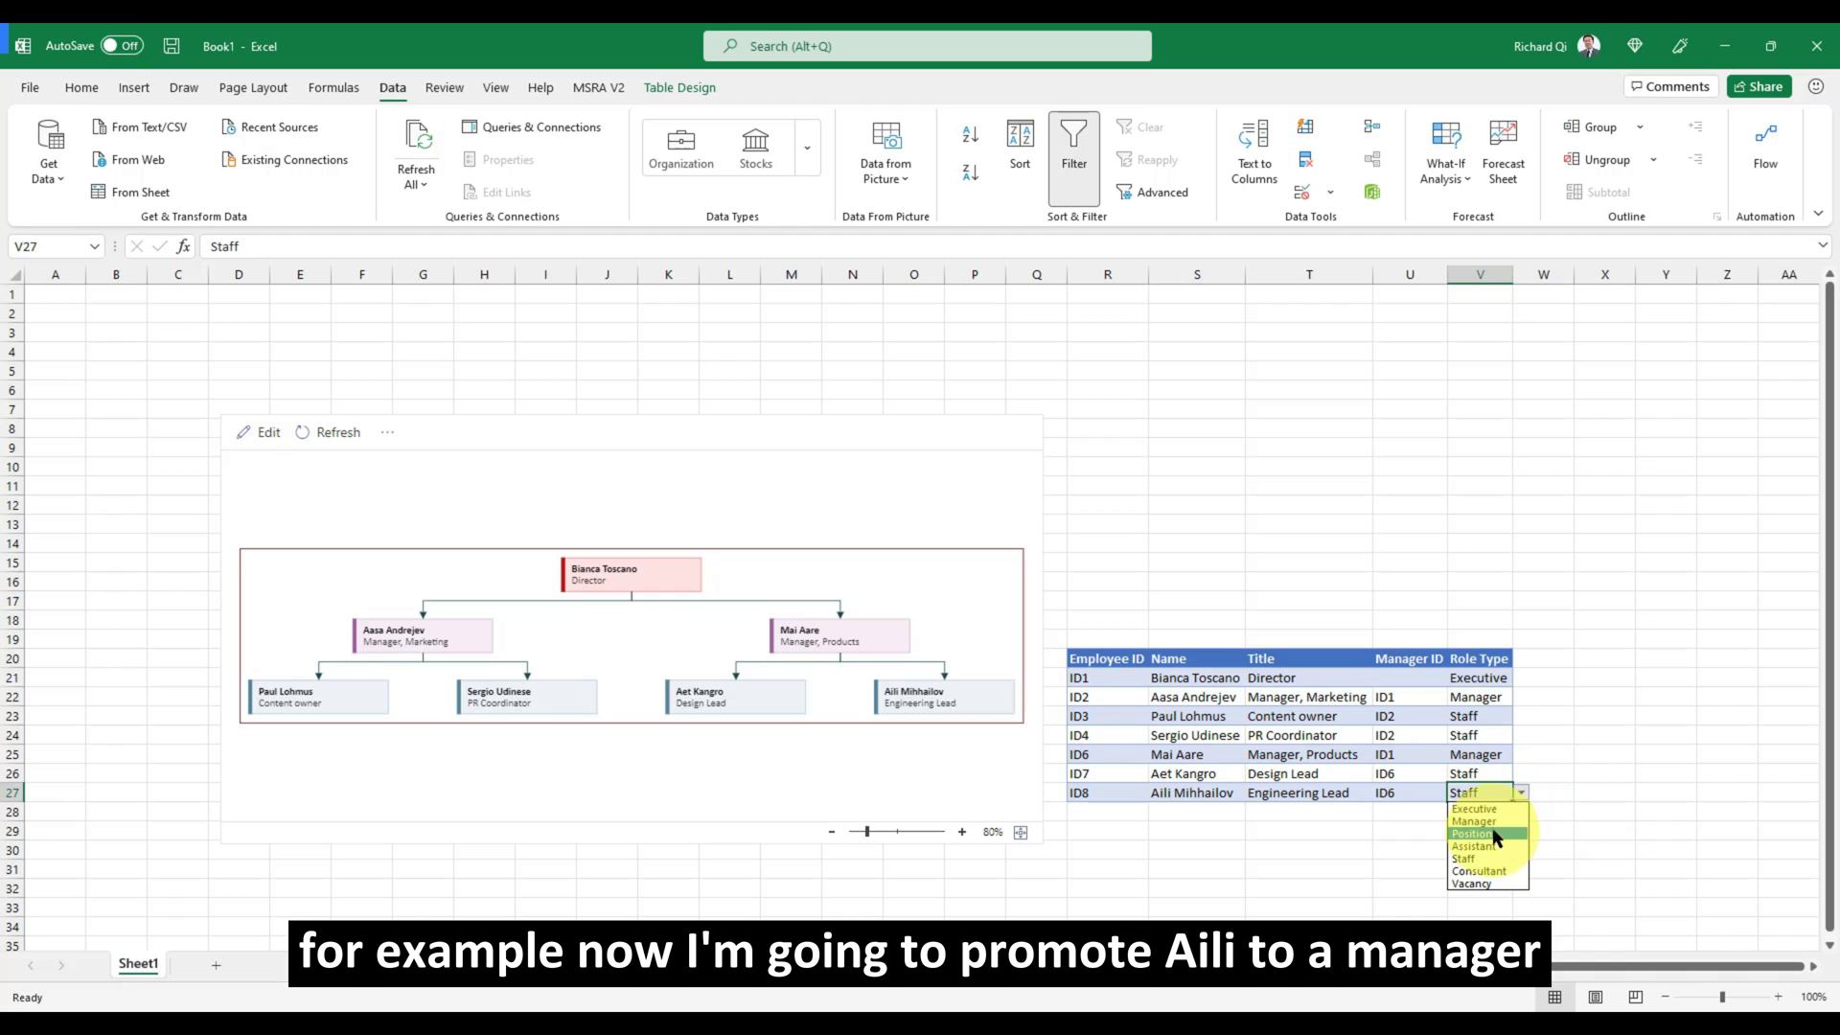
left_click(1481, 821)
Add row ID9 with the new employee's name, title Engineering Lead, reporting to ID8.
key("Tab")
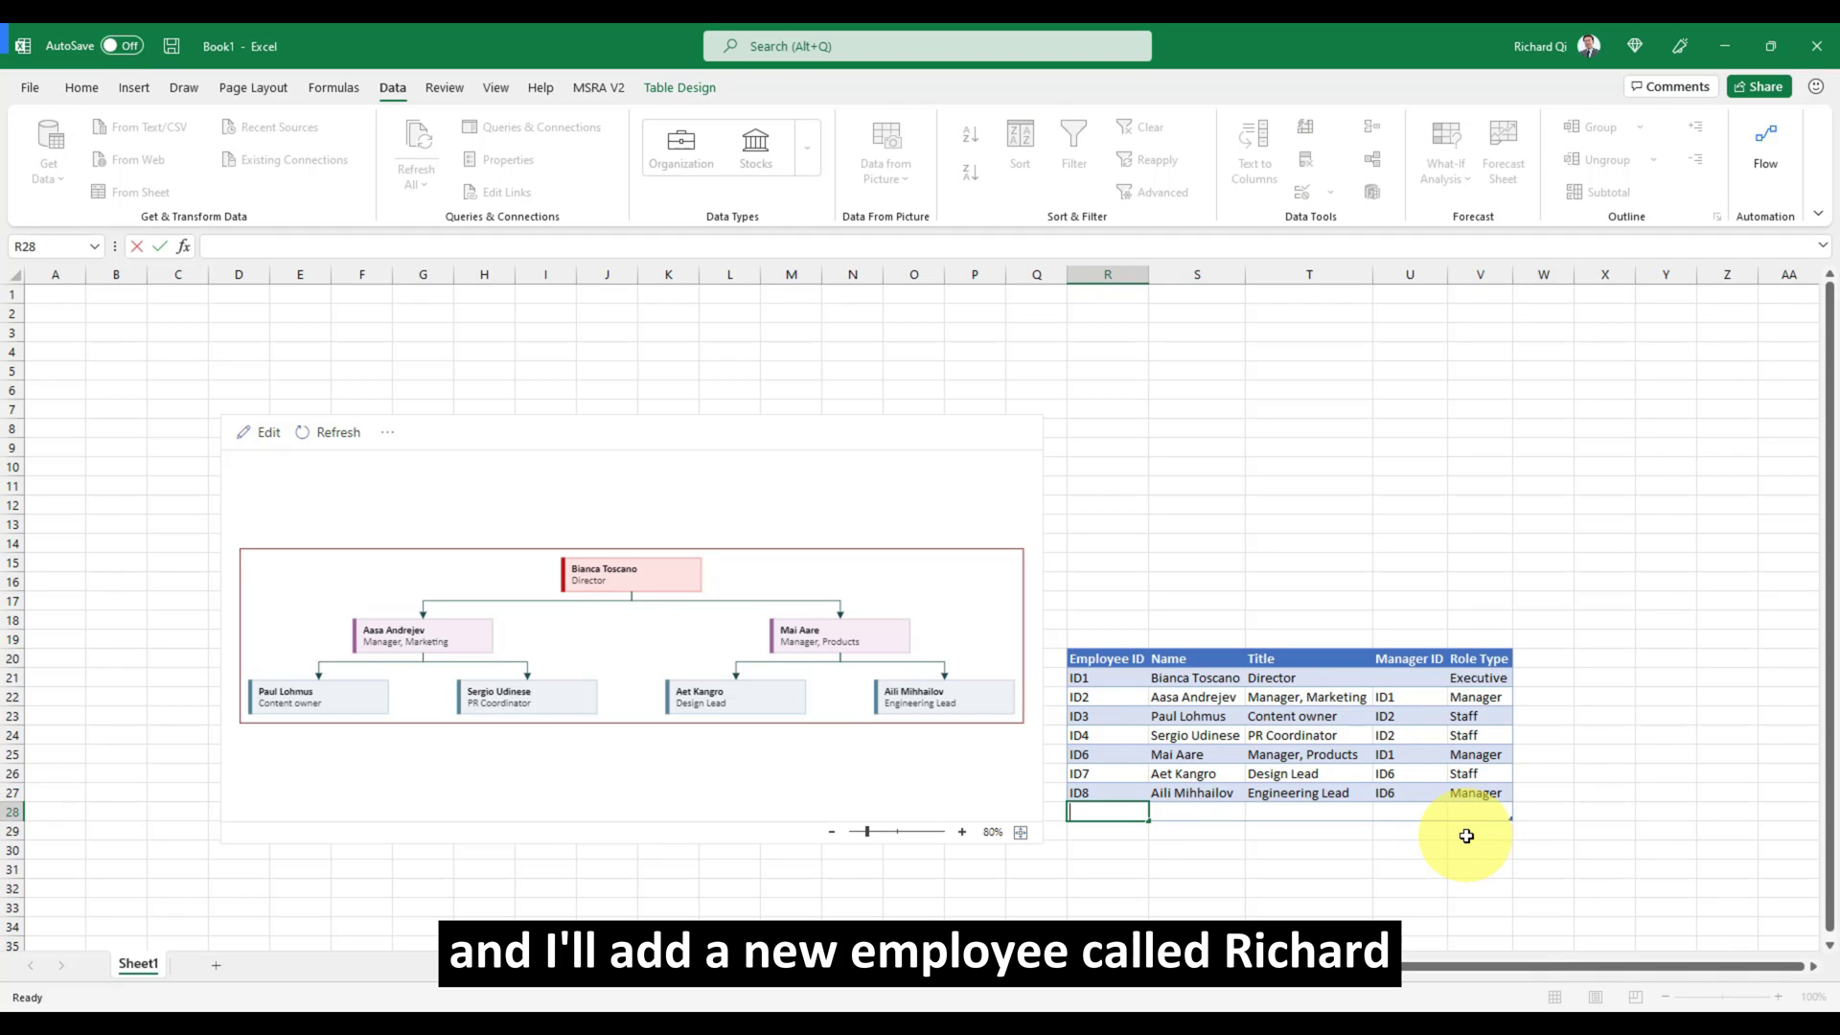
type("ID9")
key("Tab")
type("R")
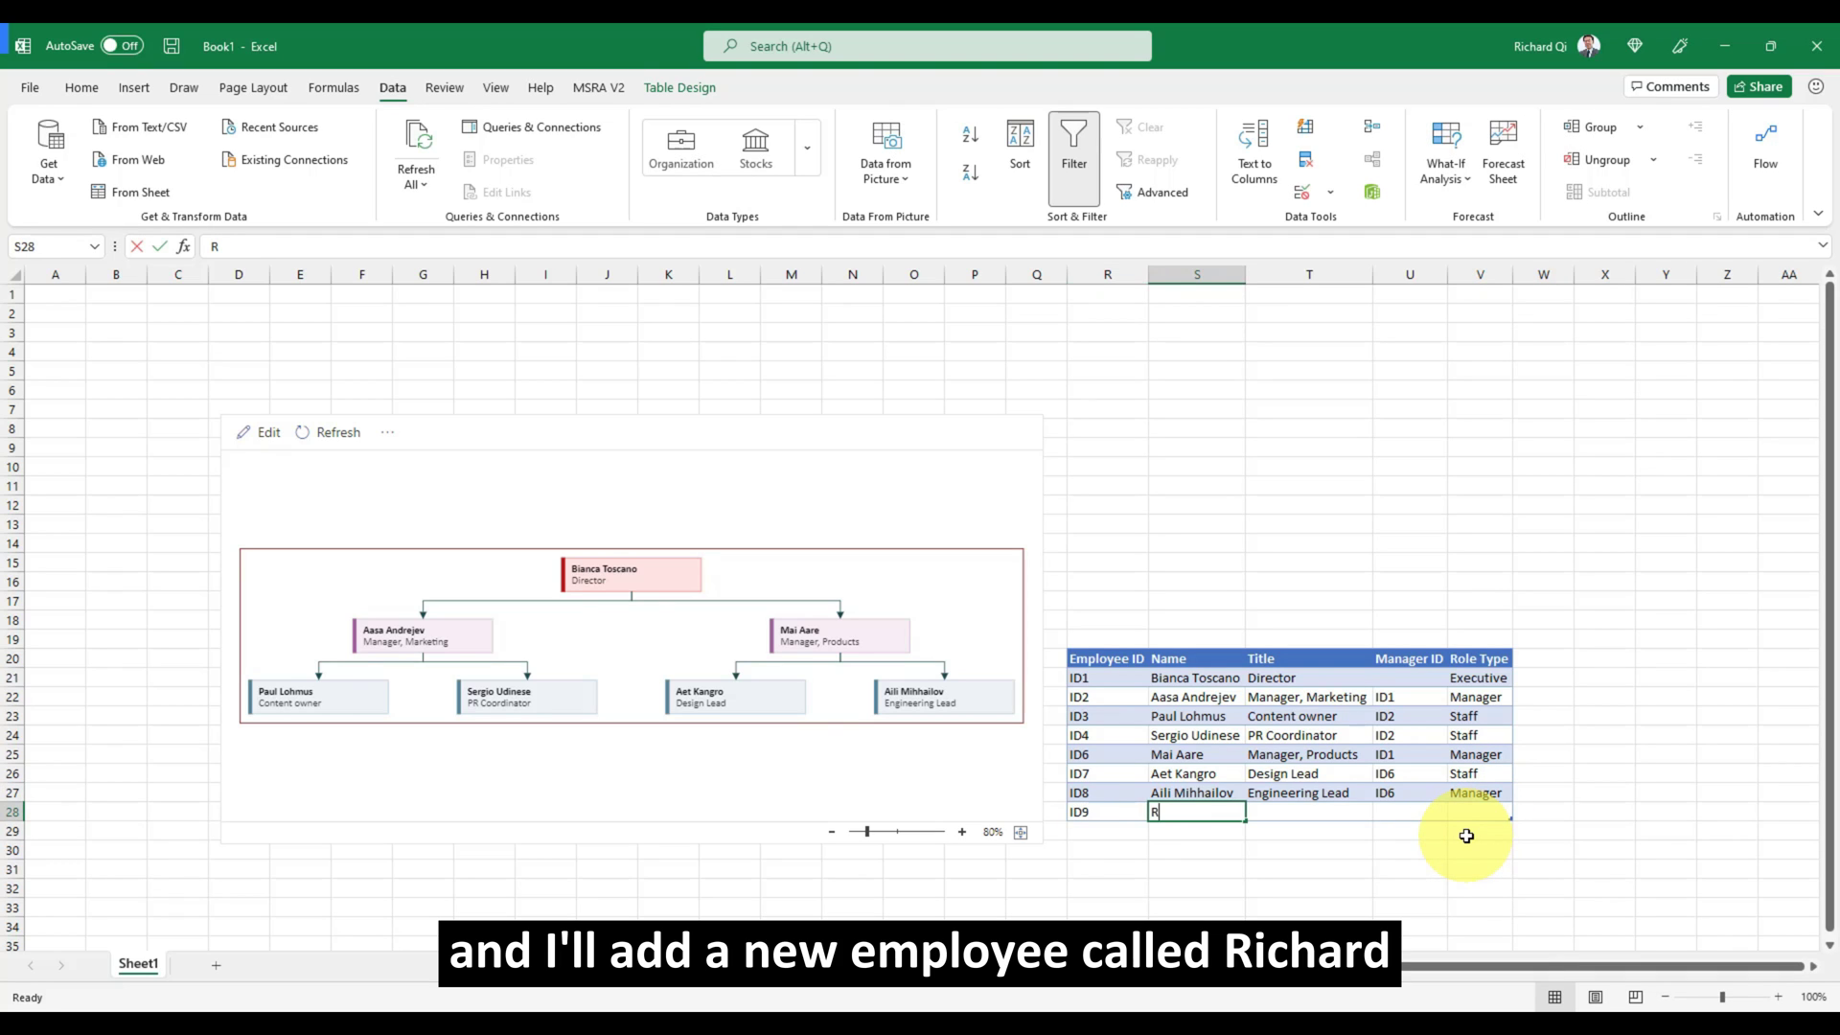
type("ichard Qi")
key("Tab")
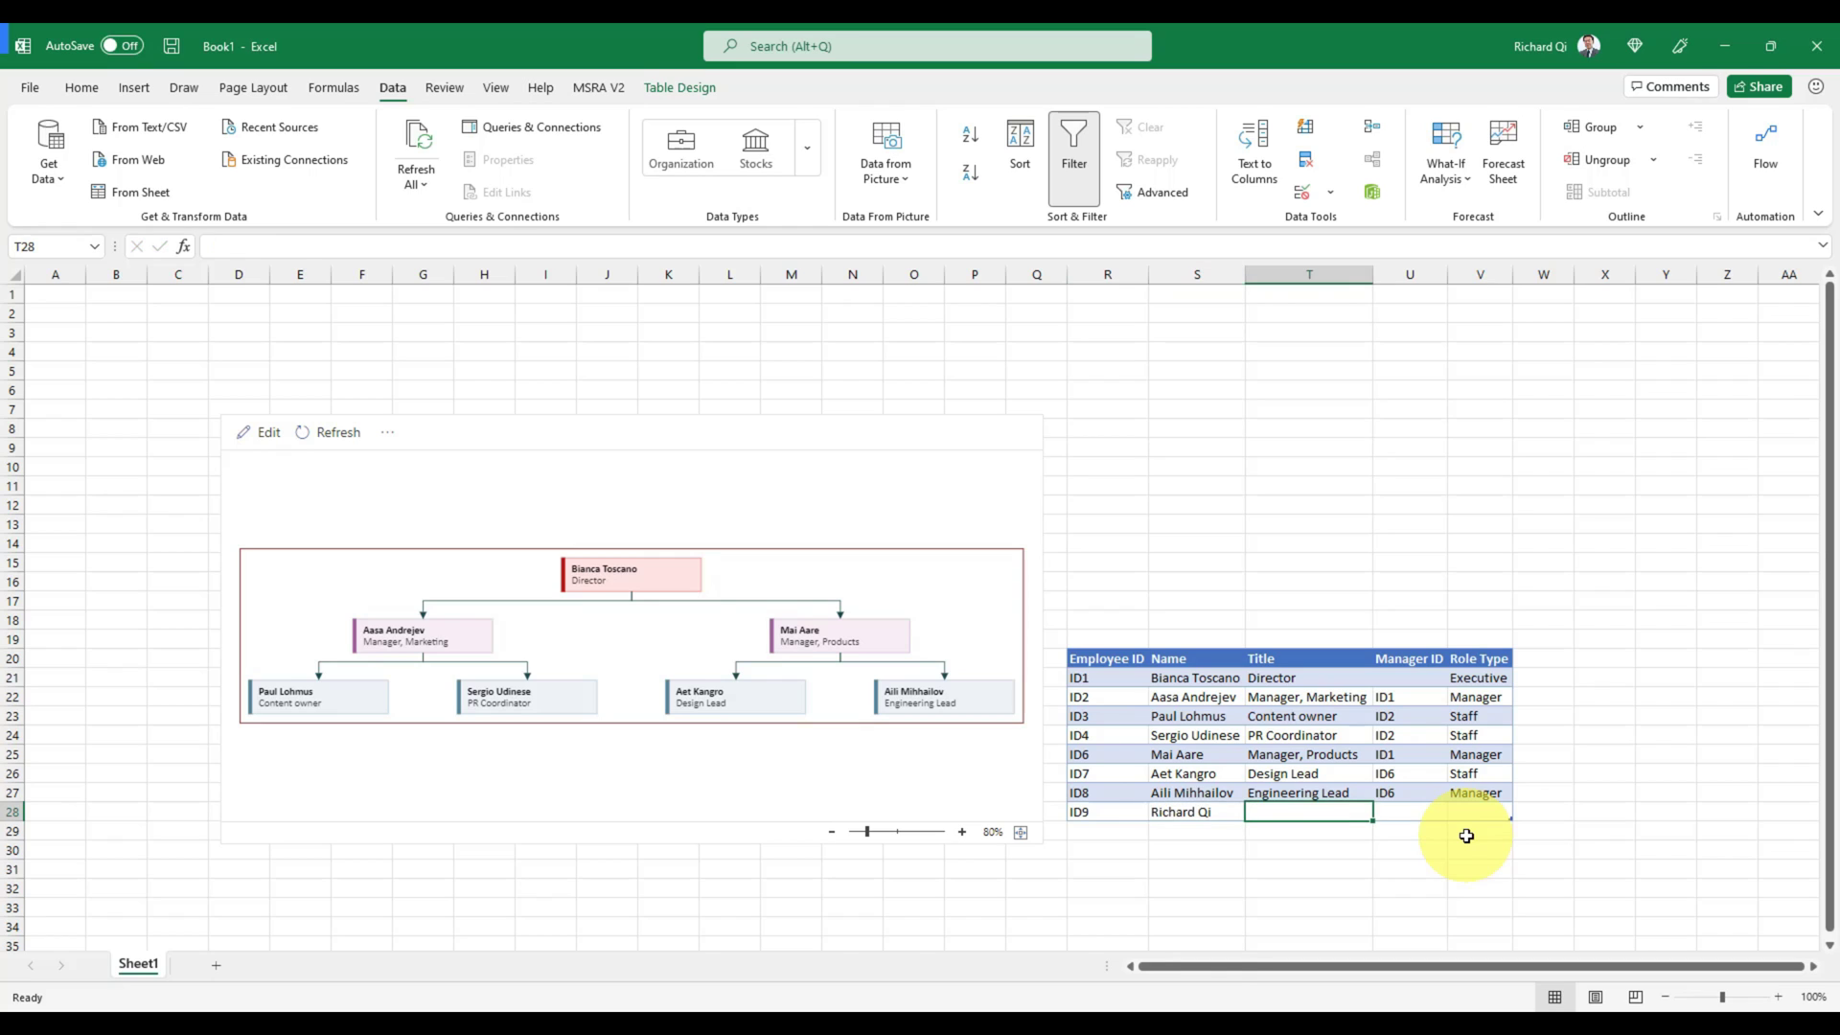
type("Engineering Lead")
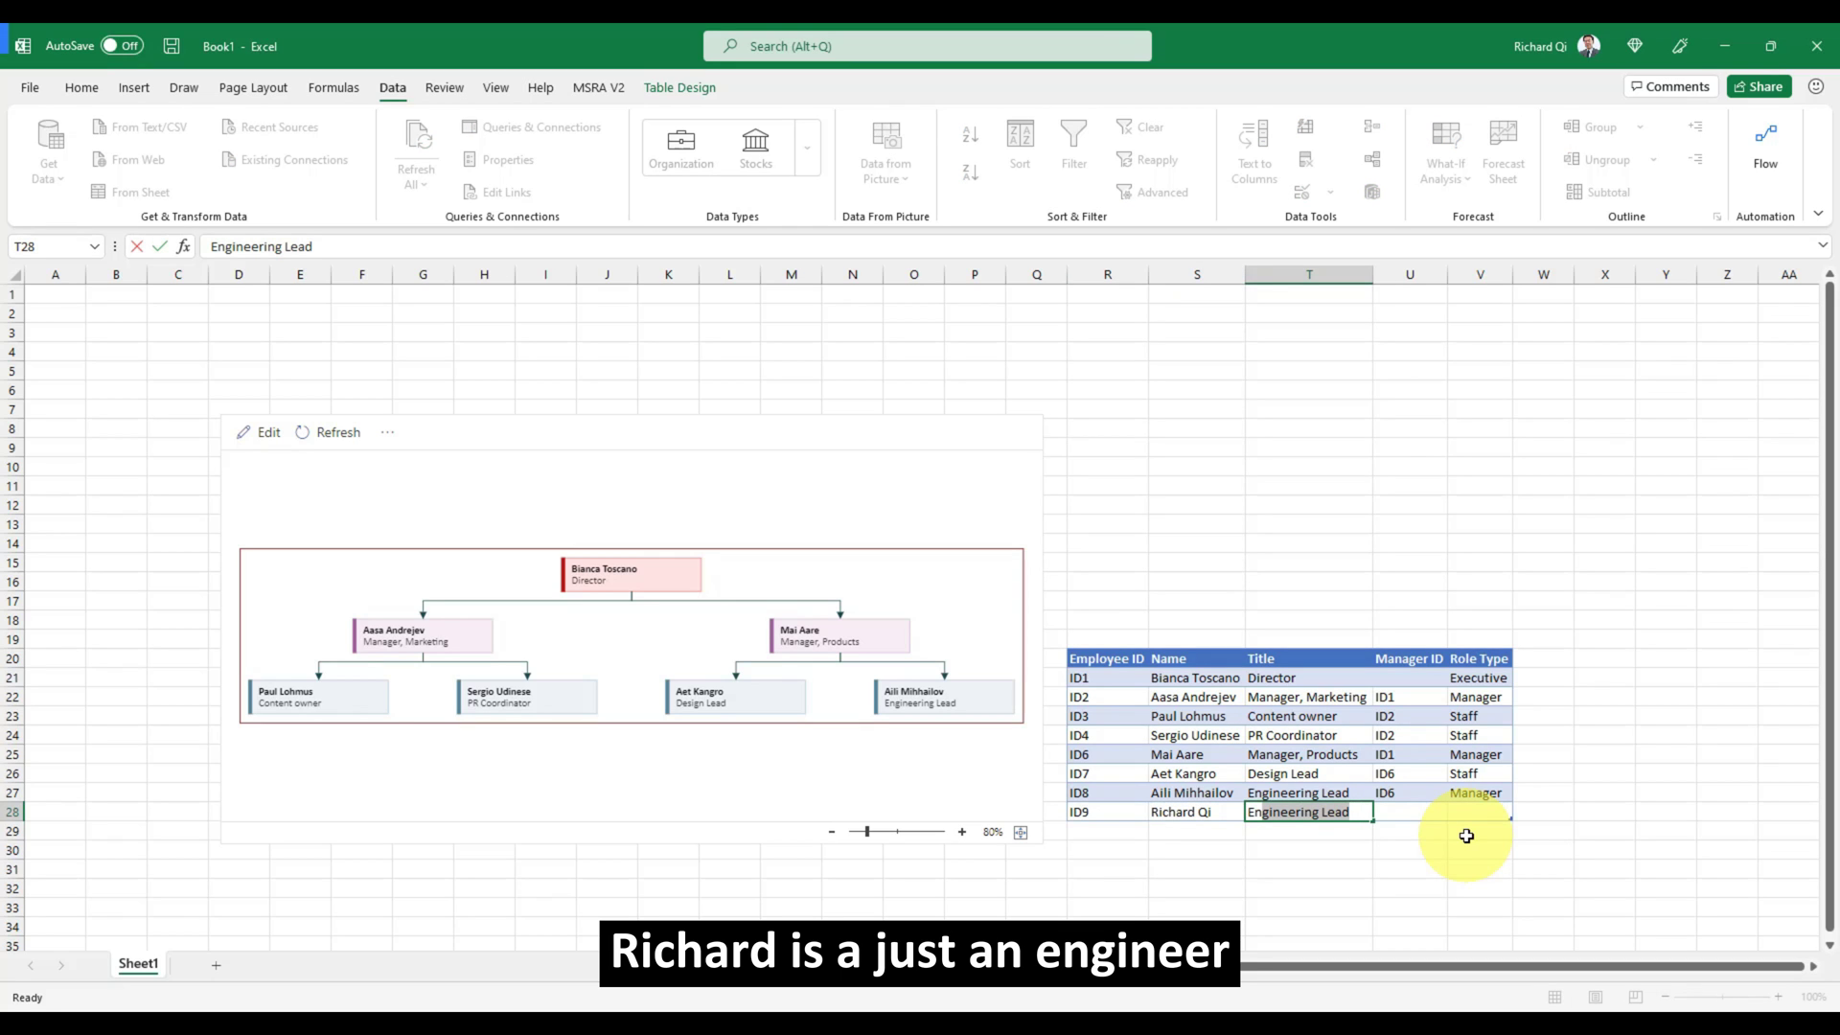
key("Tab")
type("ID")
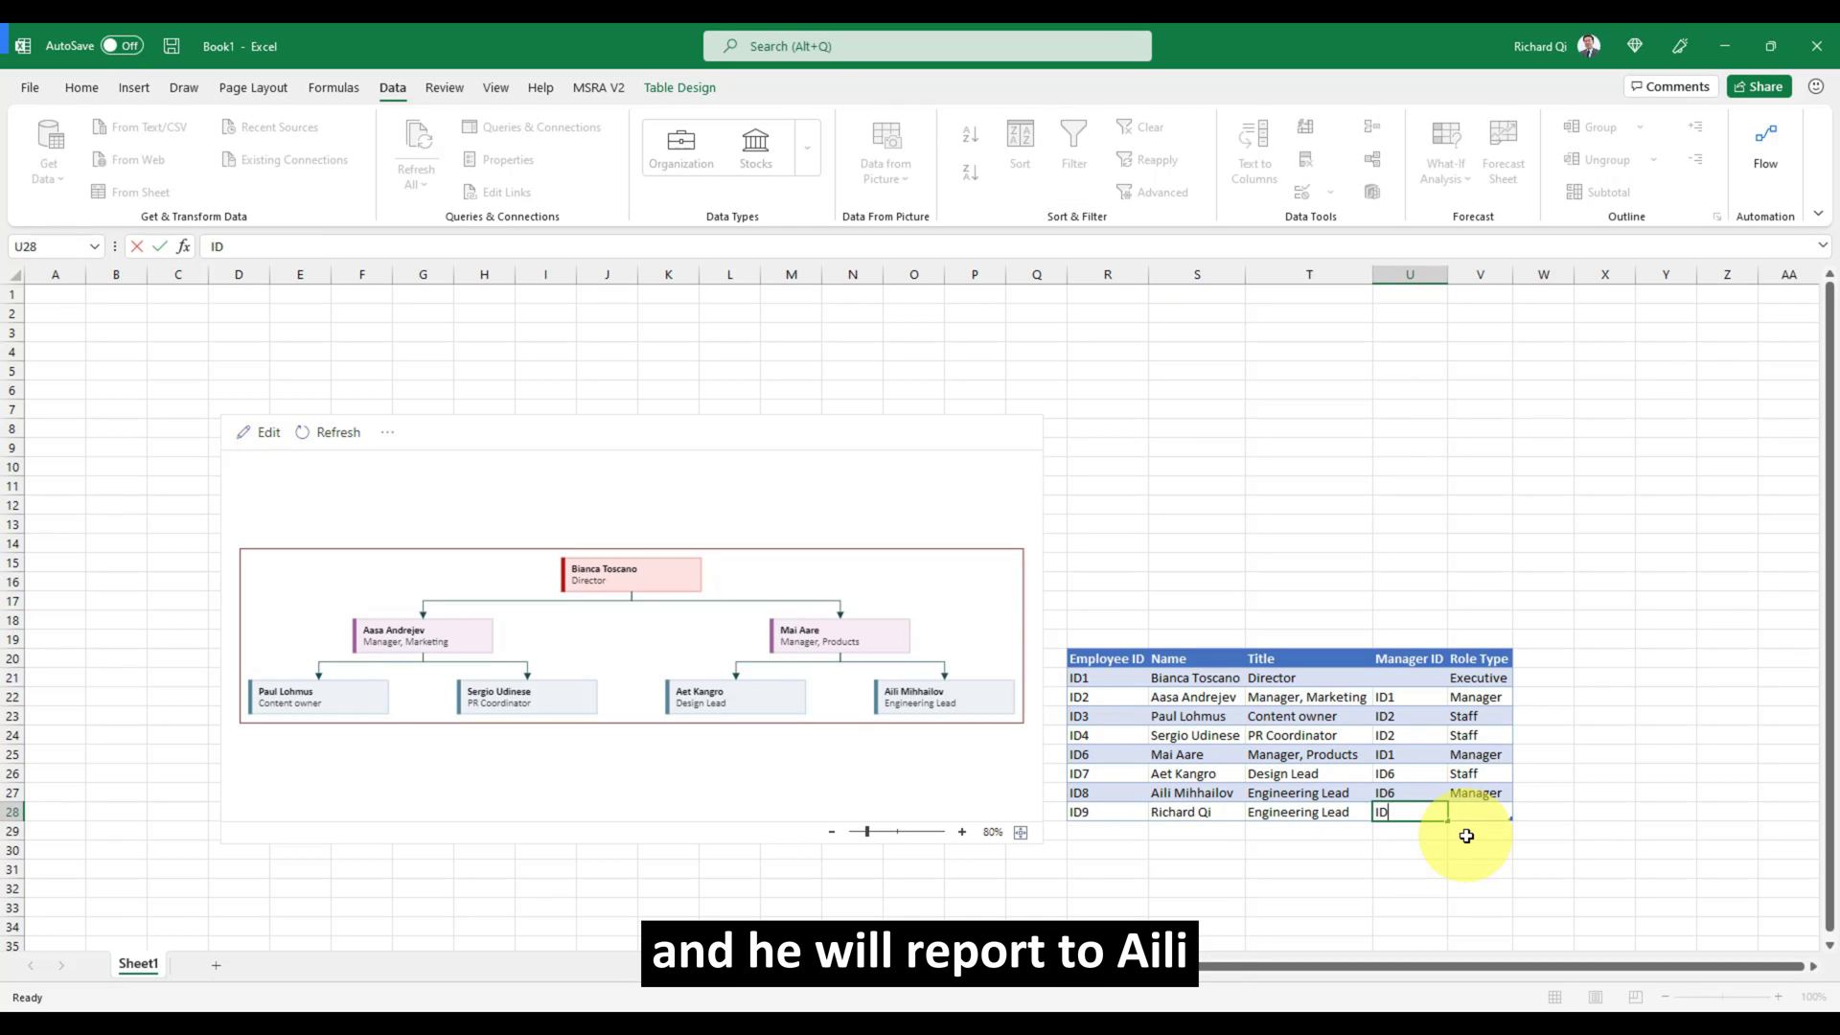
key("Tab")
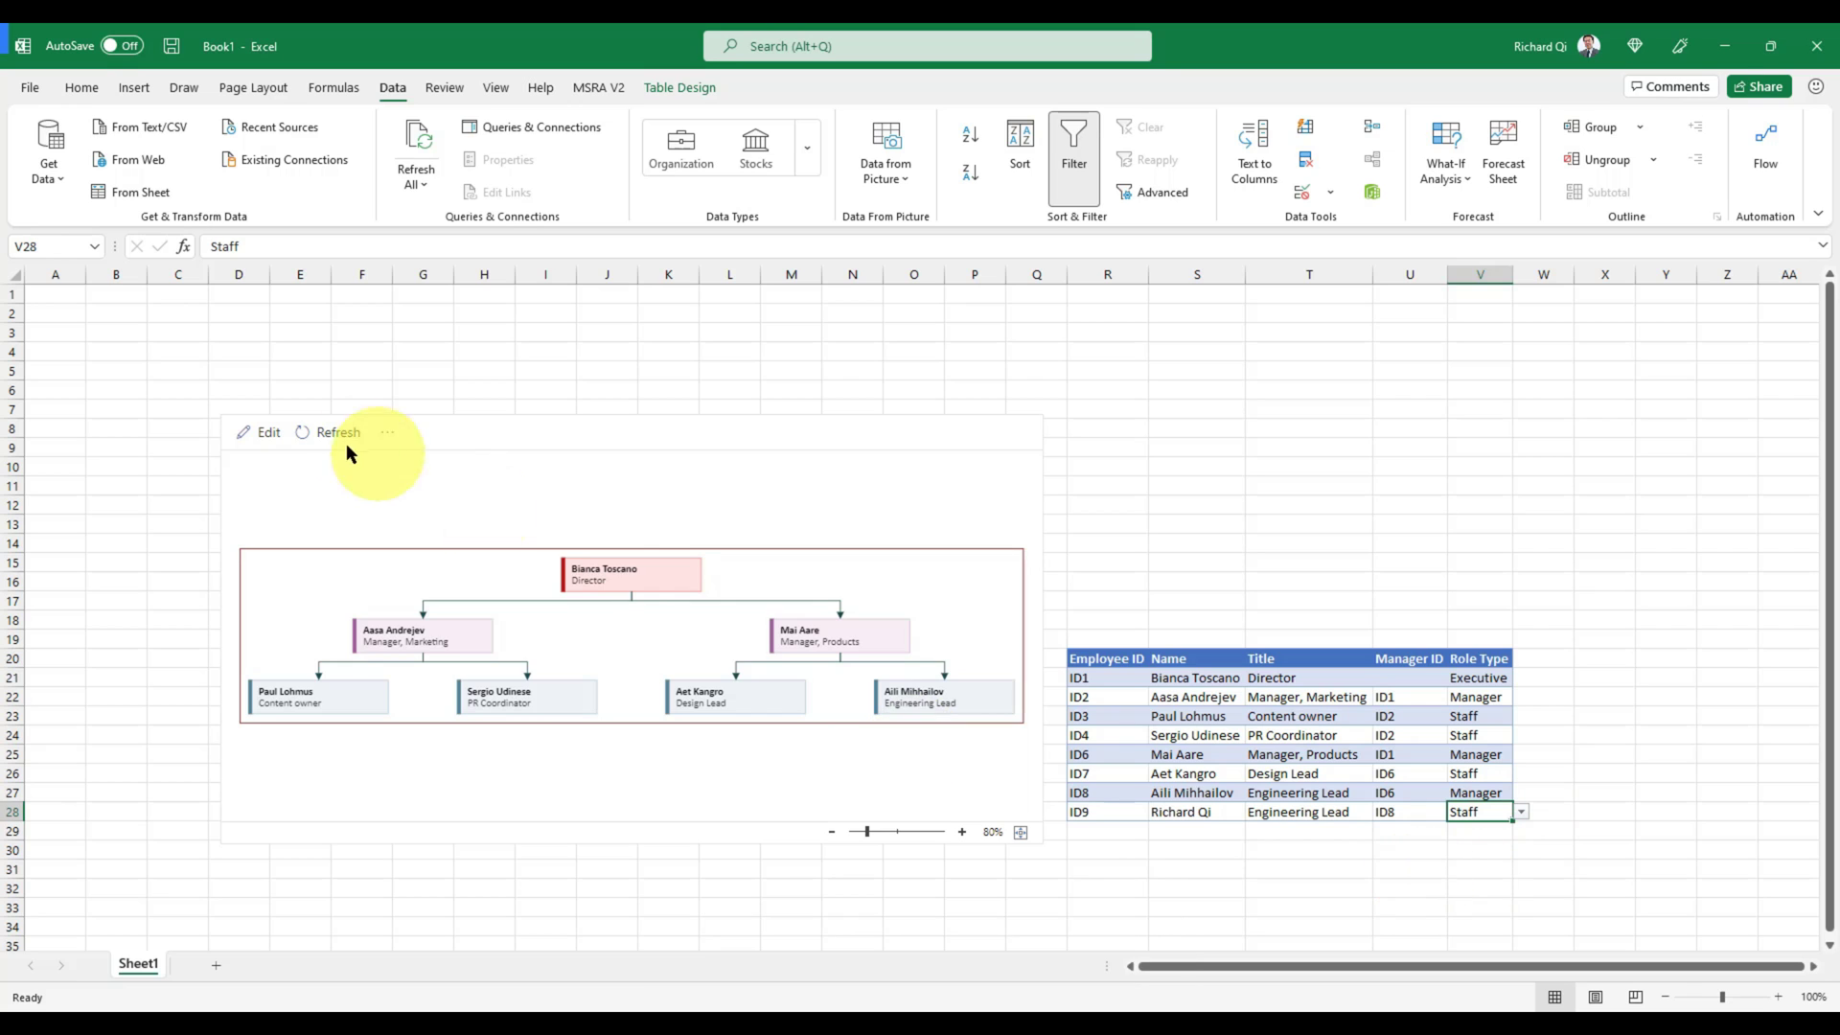
Refresh the org chart so the new Engineering Lead appears under ID8.
left_click(318, 437)
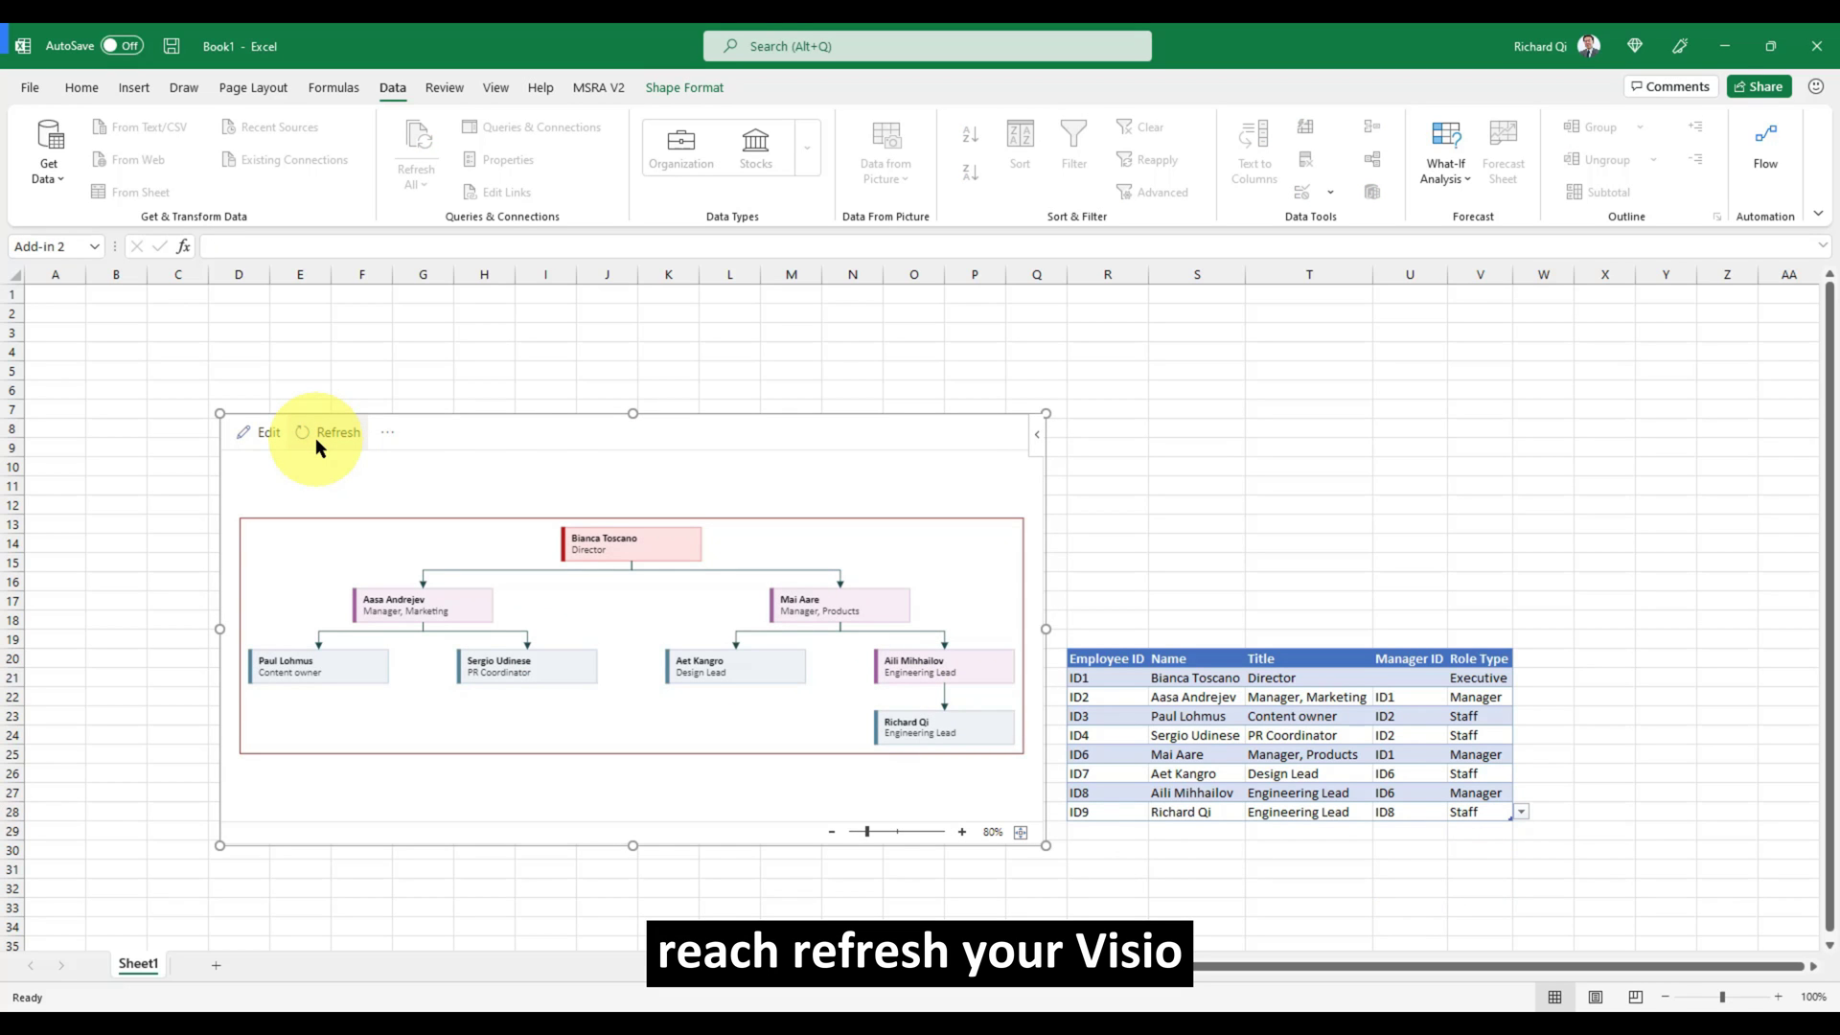